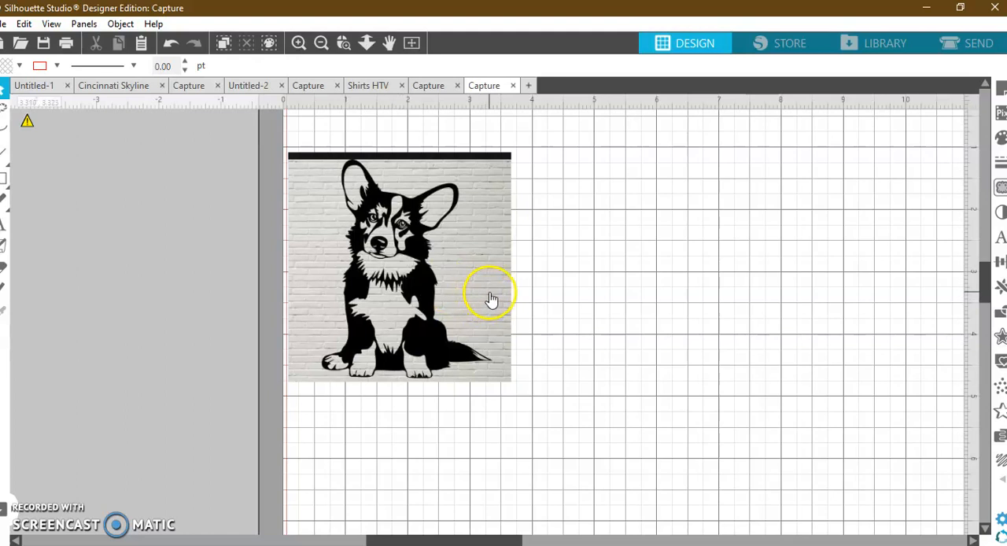
Select a trace area about 2.91 in by 3.61 in around the corgi, reaching from its ear tip to below its paws.
left_click(1001, 188)
left_click(824, 186)
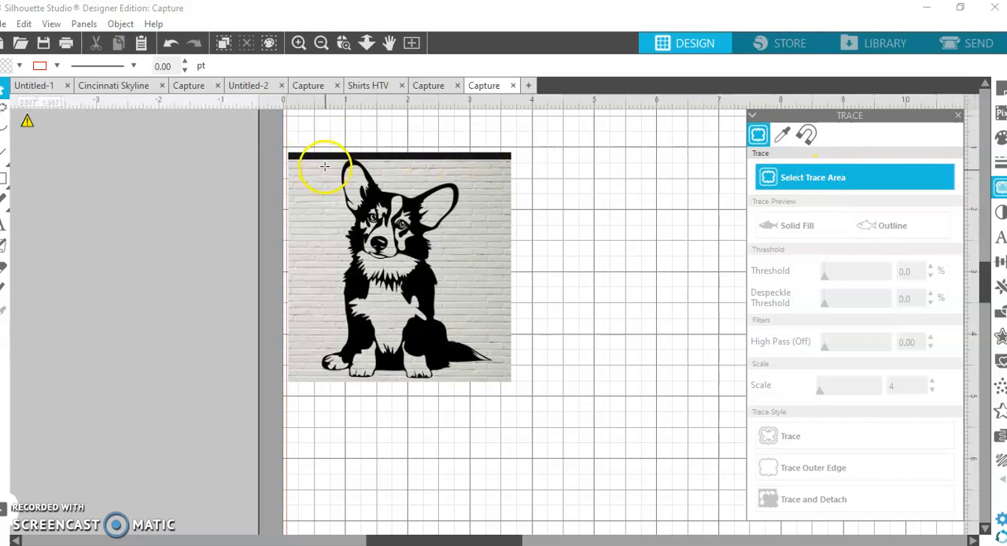
mouse_move(313, 161)
left_mouse_down()
mouse_move(437, 189)
mouse_move(497, 315)
mouse_move(498, 397)
mouse_move(507, 385)
mouse_move(499, 377)
left_mouse_up()
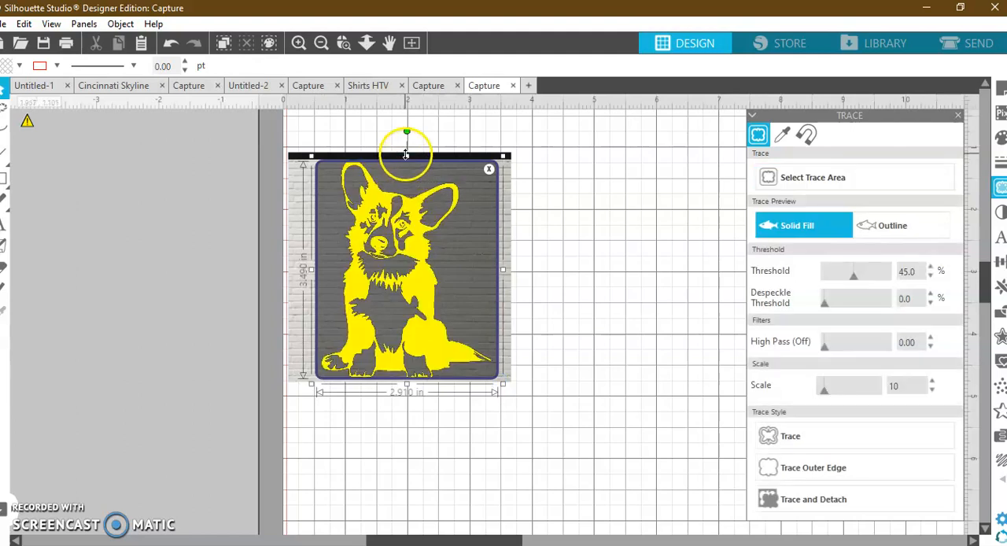
left_click_drag(406, 158, 406, 154)
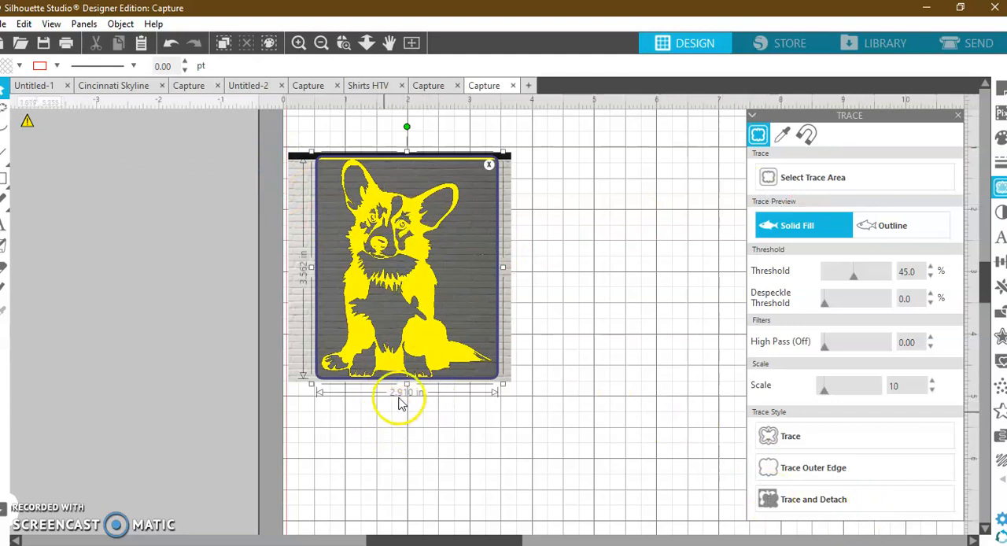
left_click_drag(410, 388, 410, 392)
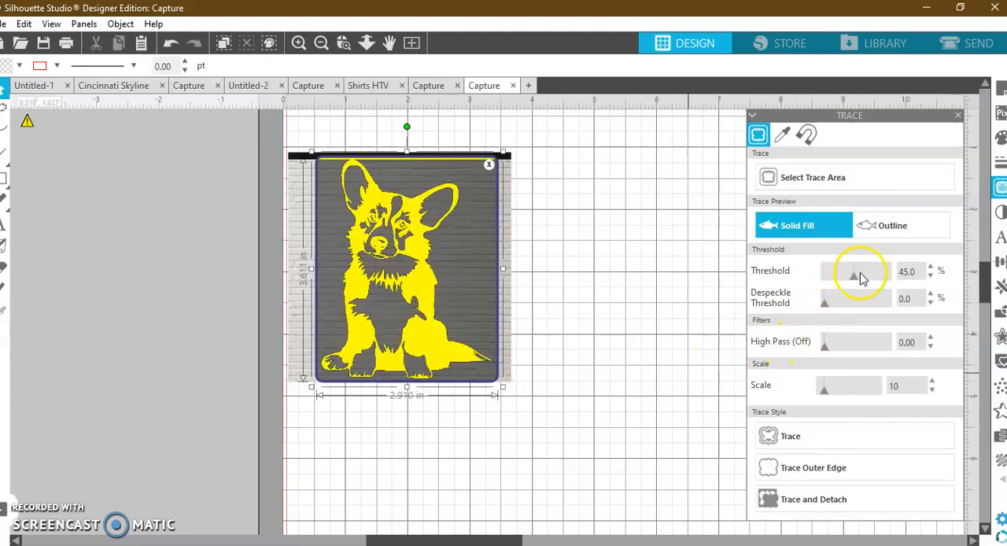
Trace the corgi, move the source picture off the page, and place the traced outline clear on the page.
left_click(786, 436)
mouse_move(427, 303)
left_mouse_down()
mouse_move(199, 332)
mouse_move(126, 298)
left_mouse_up()
left_click_drag(396, 261, 441, 280)
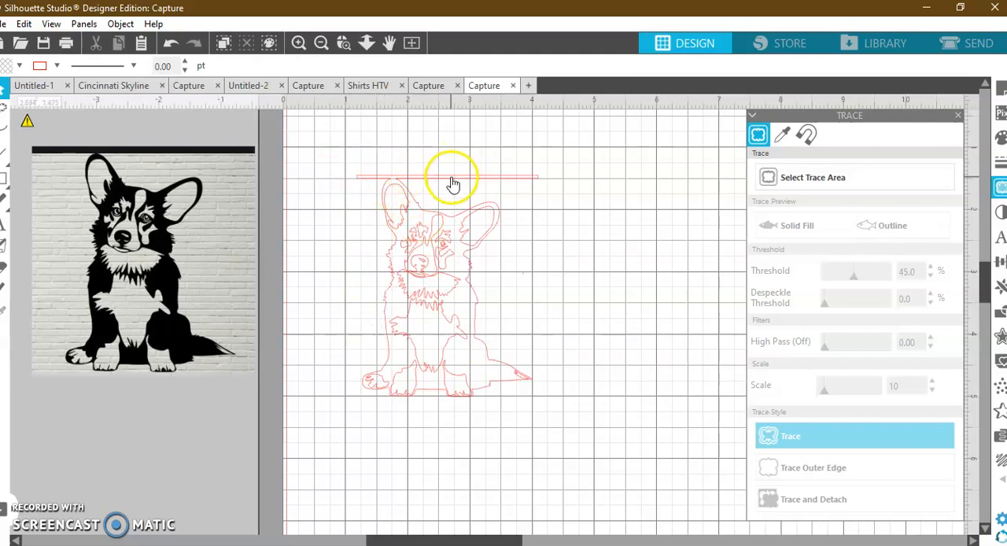
Cut the traced horizontal bar loose from the corgi's ear tip with the Knife set to Outline, and delete the bar.
left_click(394, 180)
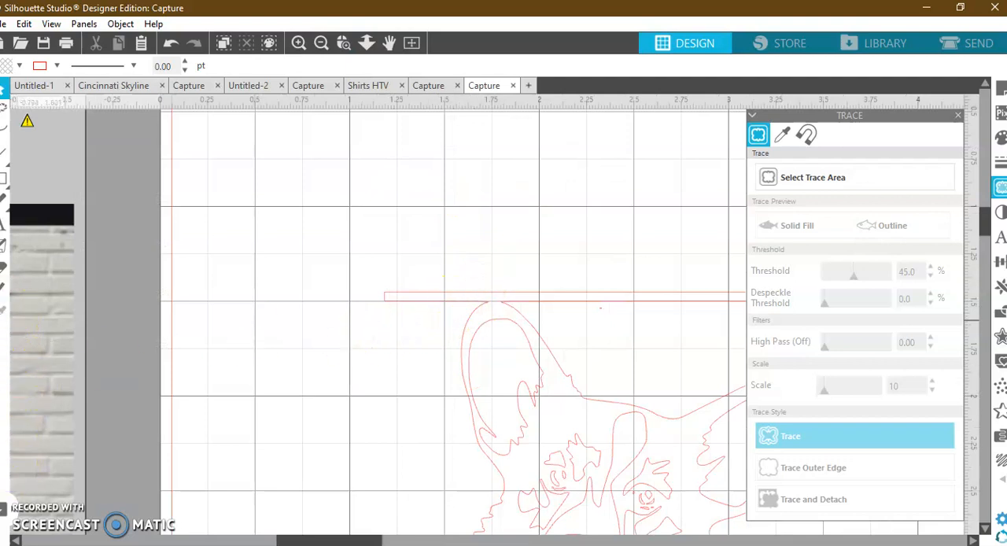
left_click(6, 290)
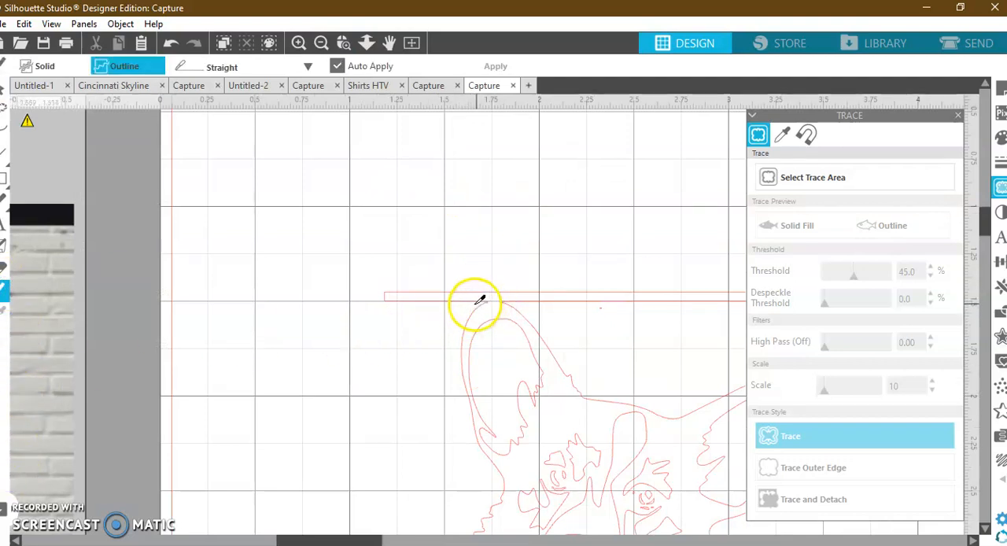
left_click_drag(474, 303, 532, 307)
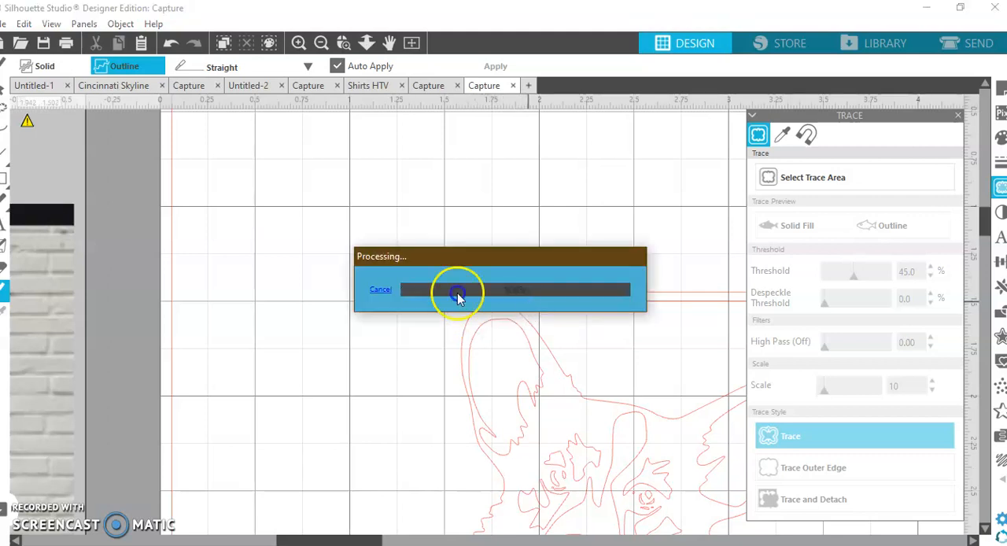
left_click(7, 91)
left_click_drag(571, 310, 477, 166)
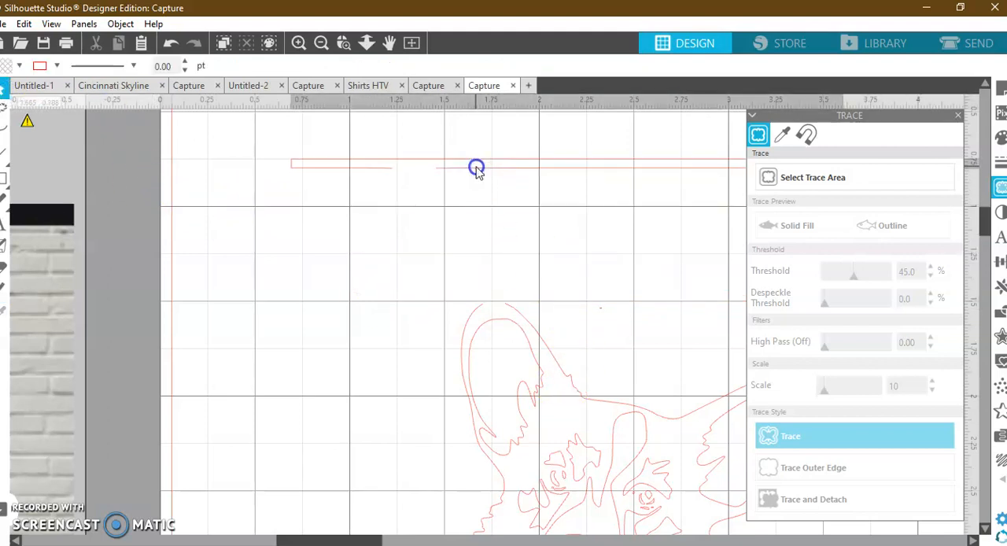
key("Delete")
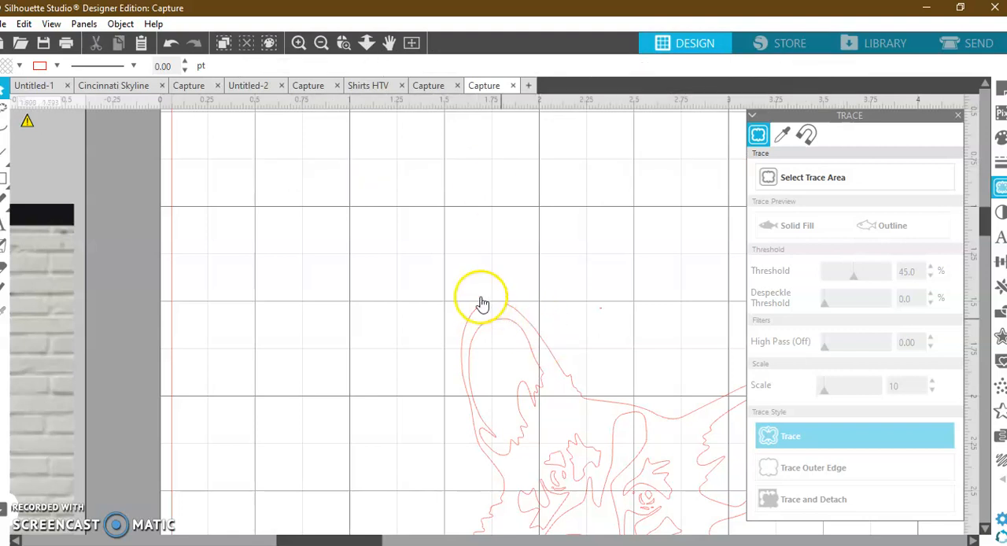
Close the gap at the ear tip by joining the two open end points of the corgi's outer outline.
double_click(511, 309)
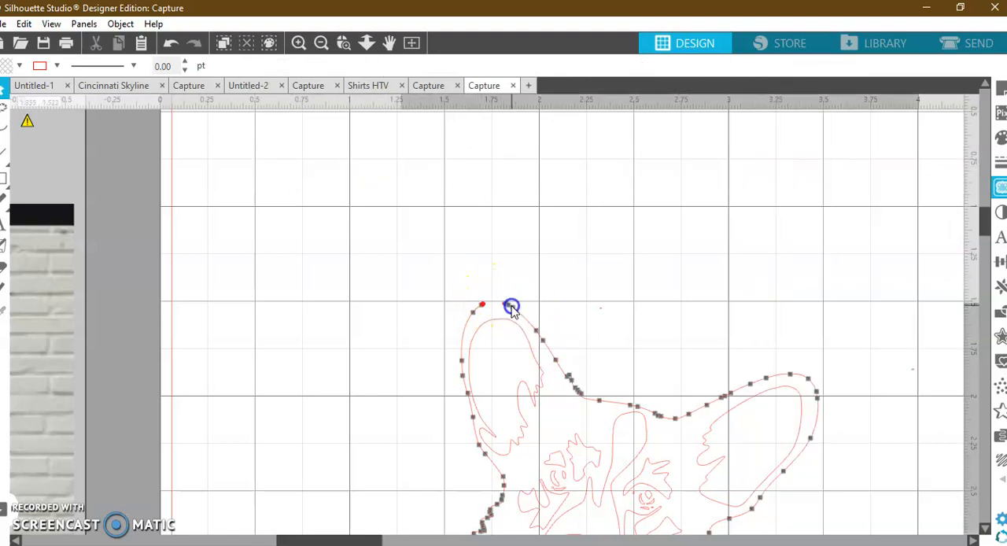
left_click(483, 306)
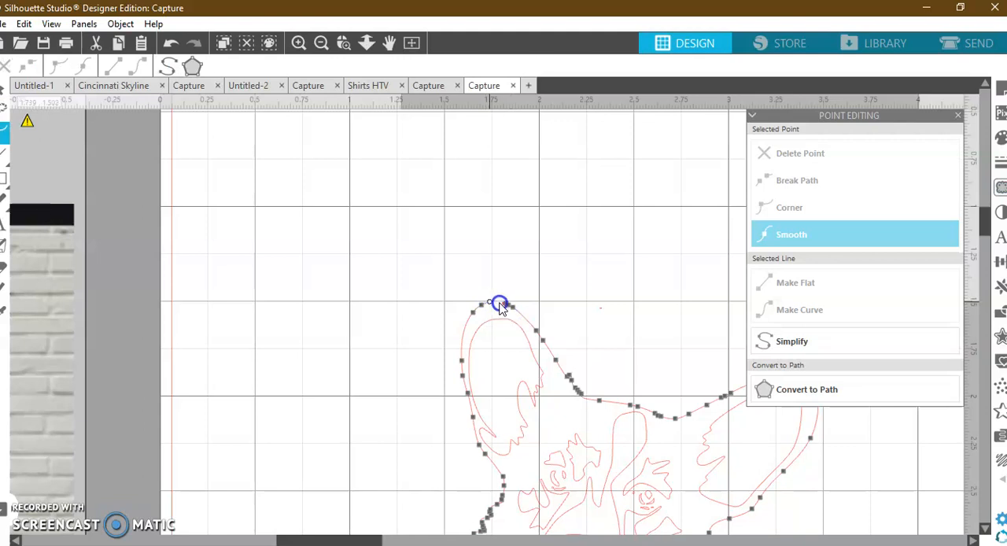
left_click(542, 313)
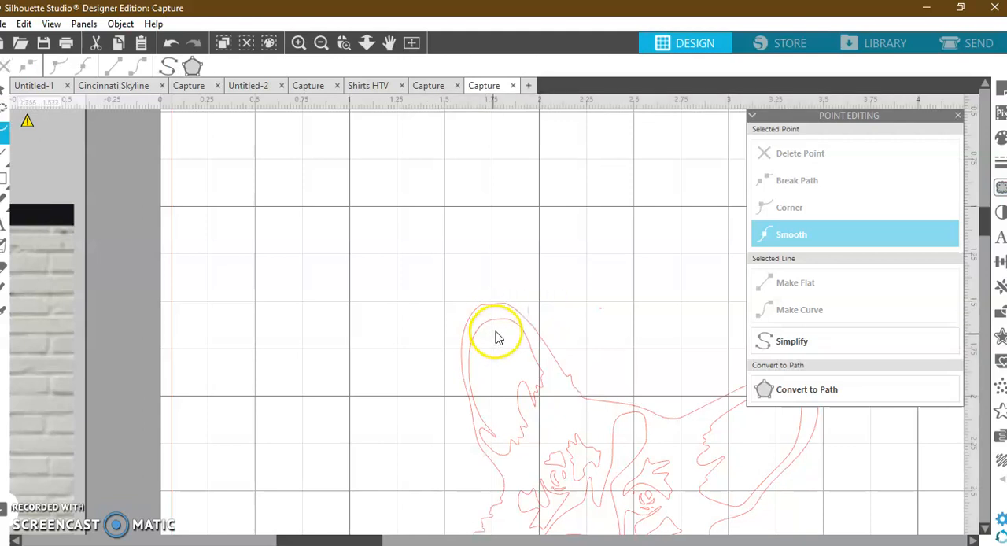
Add an edit point at the top of the joined ear and raise it slightly to round the tip.
left_click(496, 305)
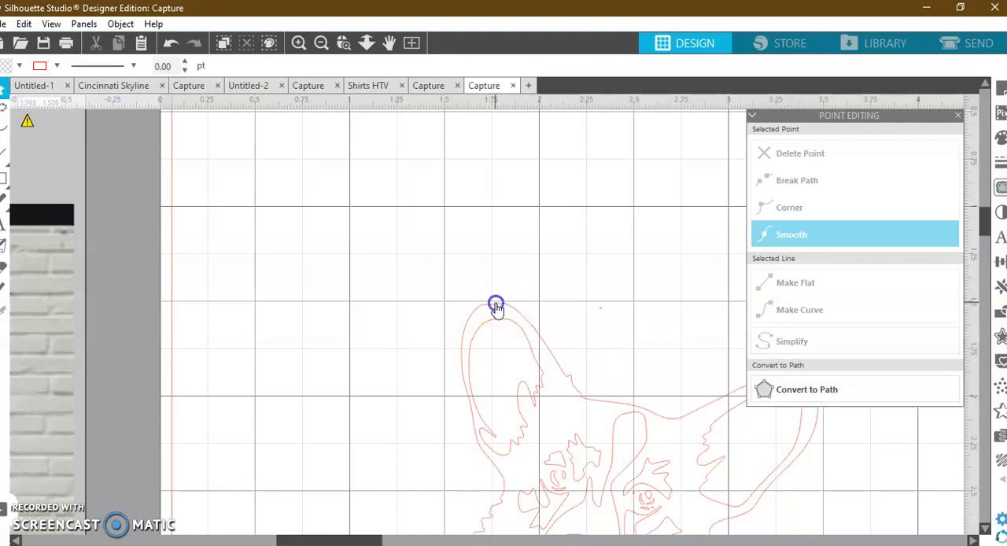
double_click(496, 306)
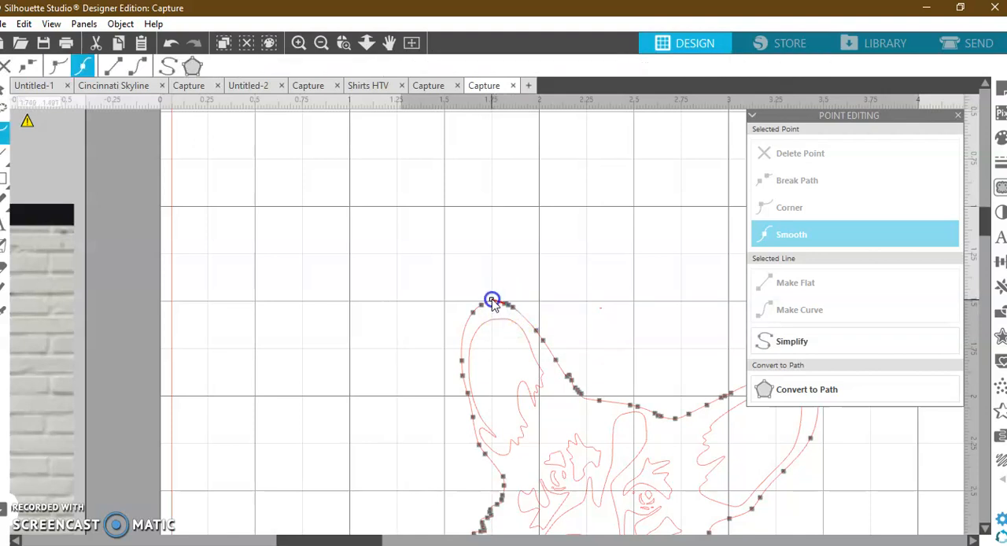
left_click(538, 301)
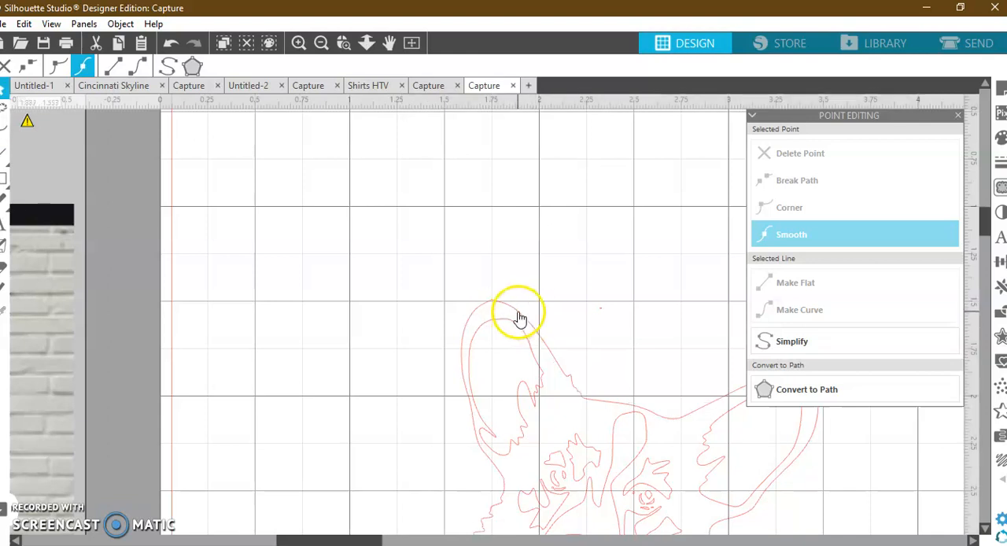
left_click(518, 316)
left_click(518, 316)
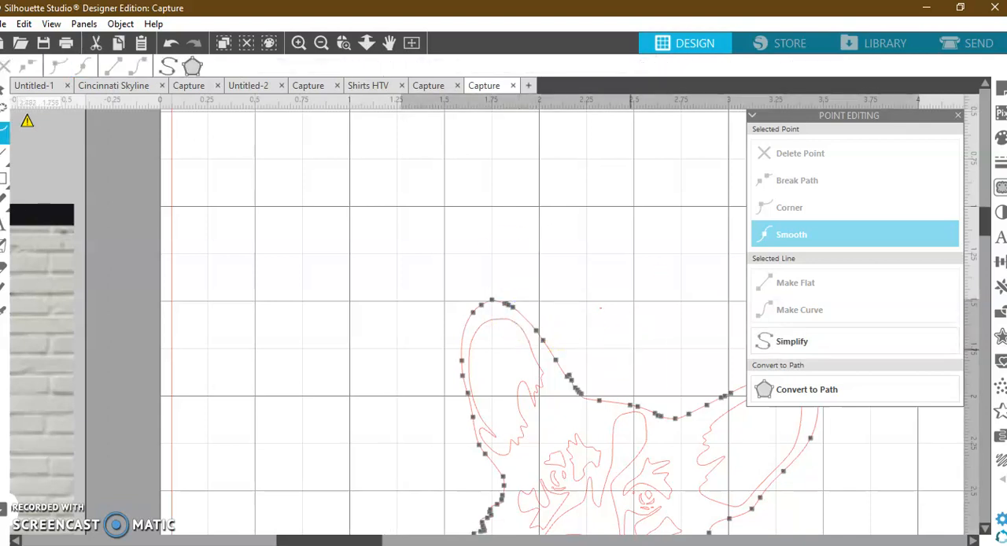
Try moving one of the traced pieces inside the corgi's body, and undo that move.
left_click(322, 44)
left_click(321, 44)
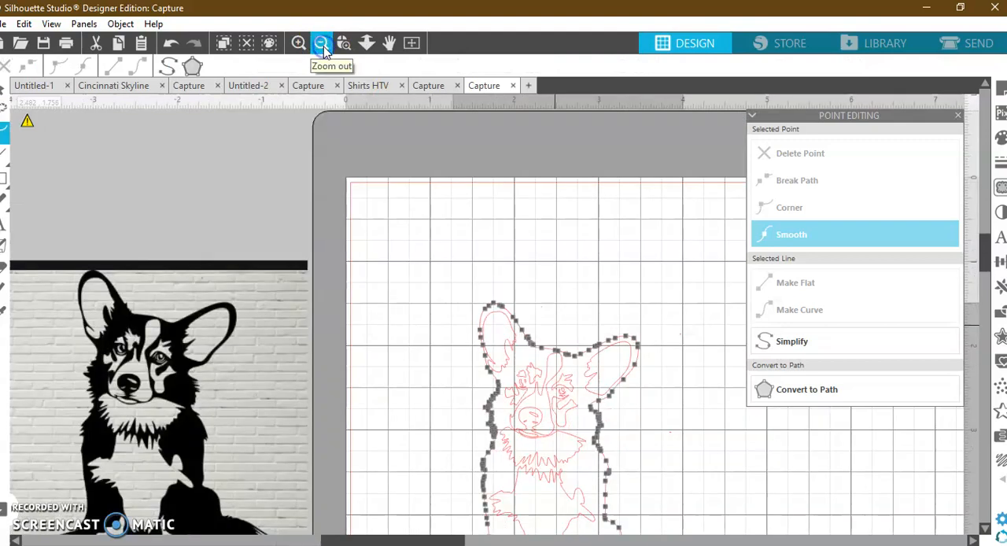
left_click(322, 44)
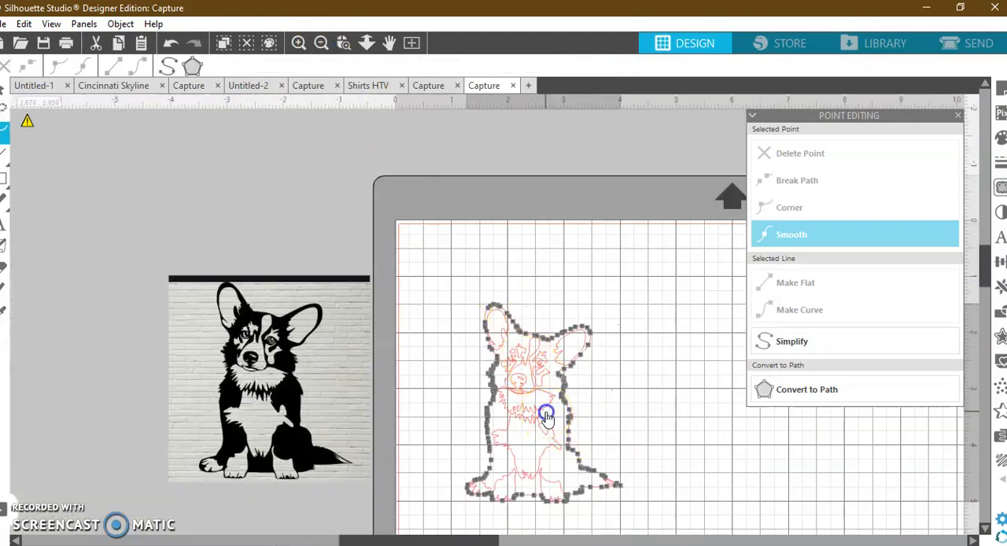
left_click_drag(546, 414, 539, 382)
left_click(171, 44)
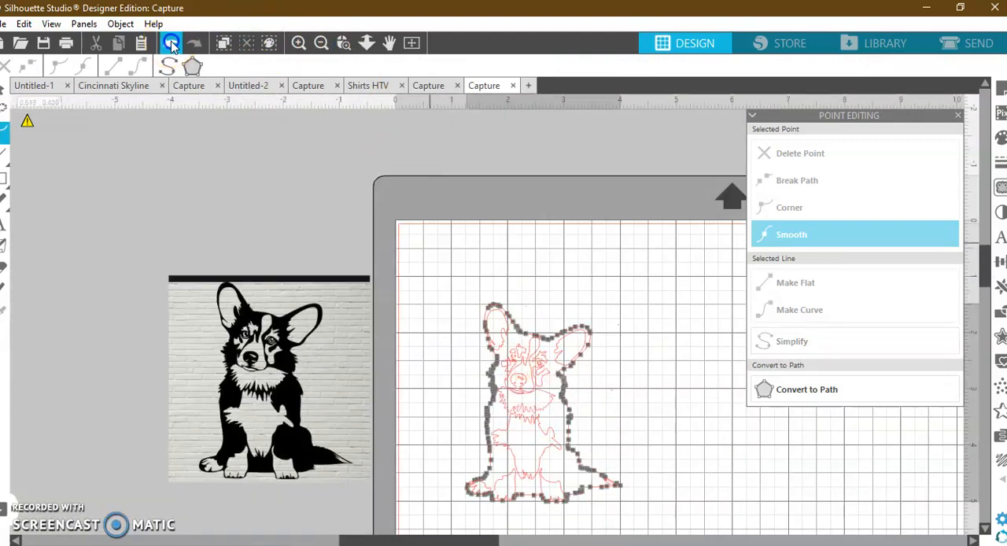
Select and delete the stray traced specks beside the corgi's outline, next to its raised outer ear.
left_click_drag(451, 279, 595, 461)
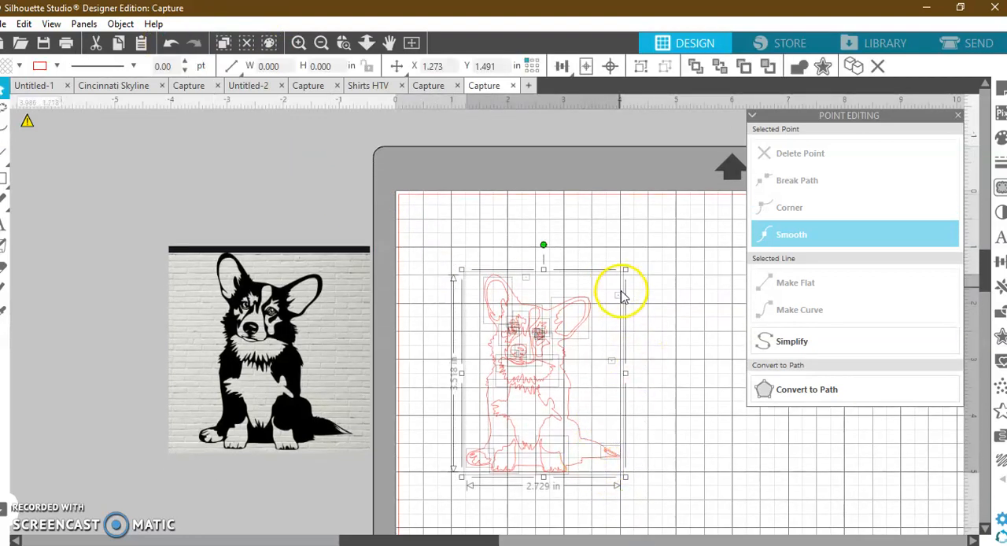
left_click(650, 387)
left_click_drag(611, 337, 610, 260)
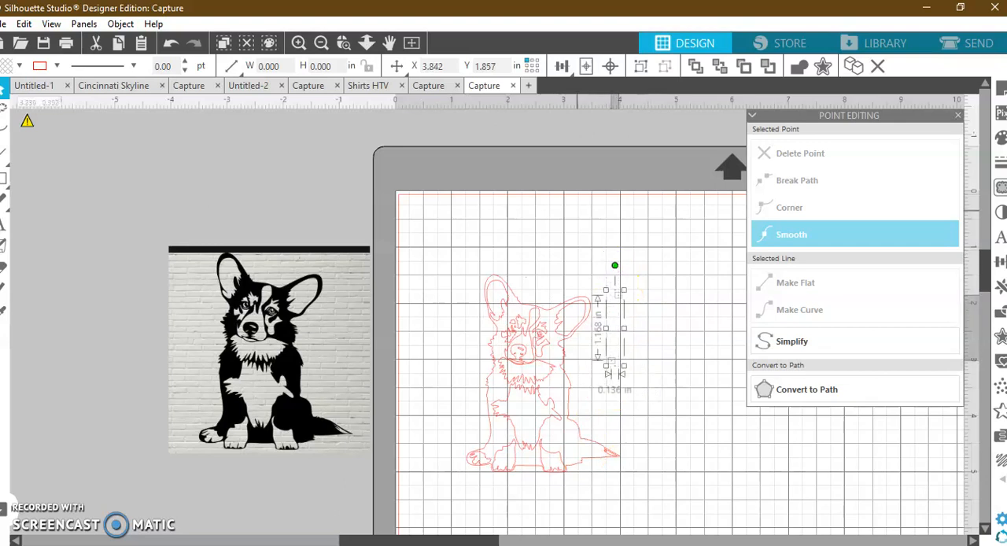
key("Delete")
Select all the traced corgi pieces and combine them into one compound path.
left_click_drag(406, 247, 636, 523)
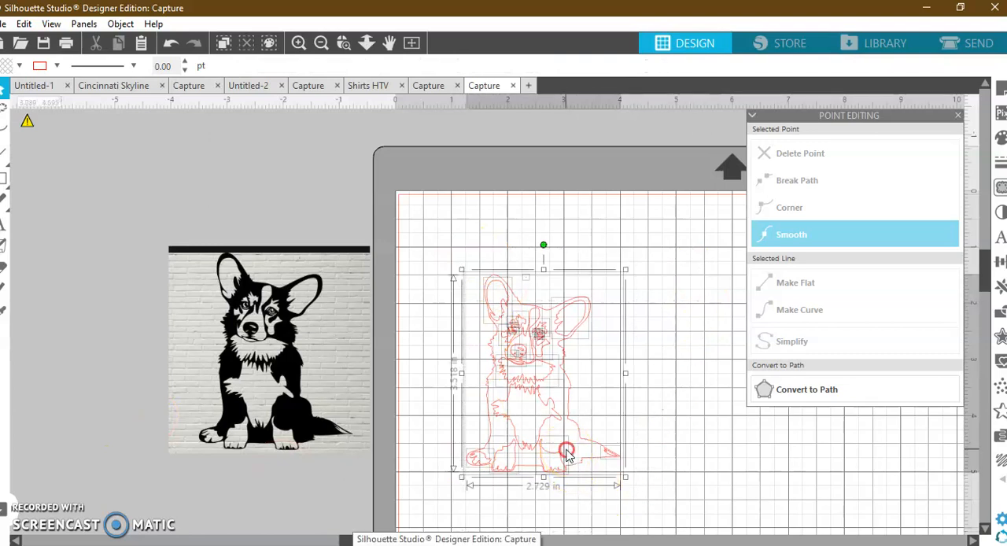
right_click(566, 452)
left_click(650, 334)
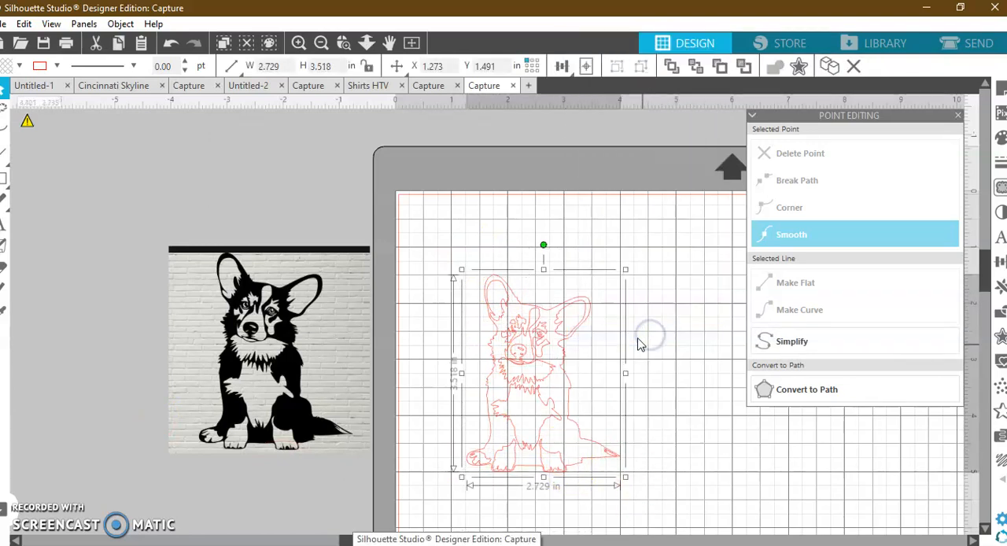
Simplify the edit points of the corgi's compound path and check the chest outline up close.
double_click(557, 331)
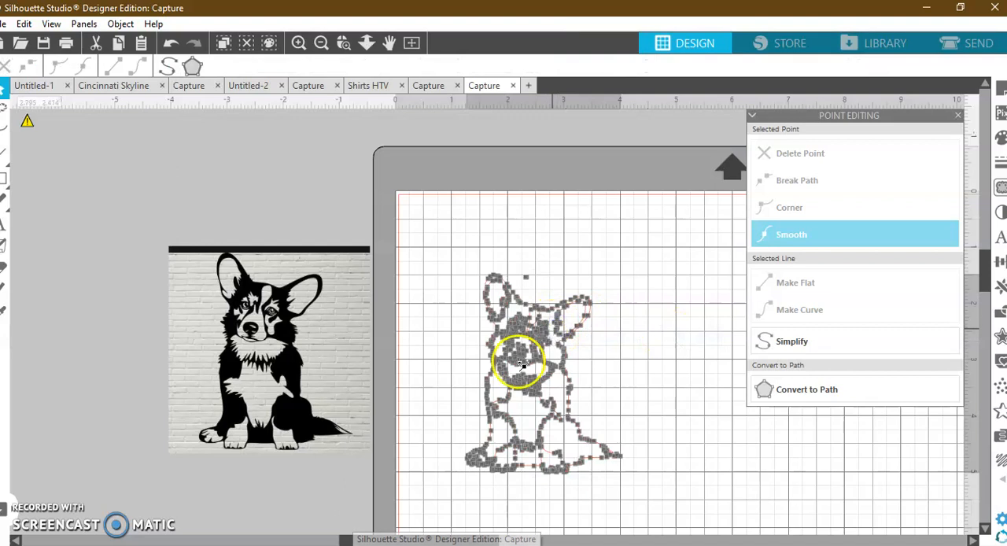
left_click(795, 348)
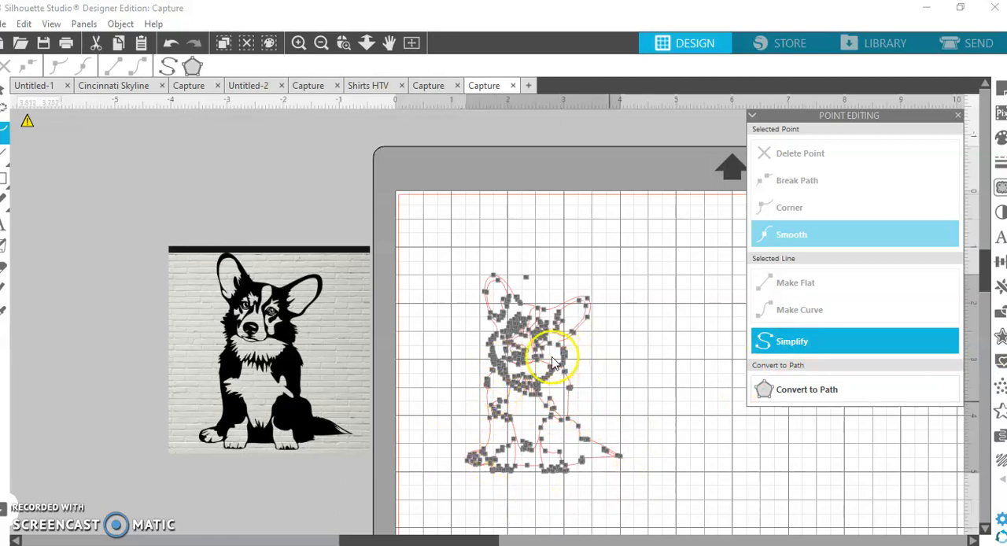
left_click(341, 44)
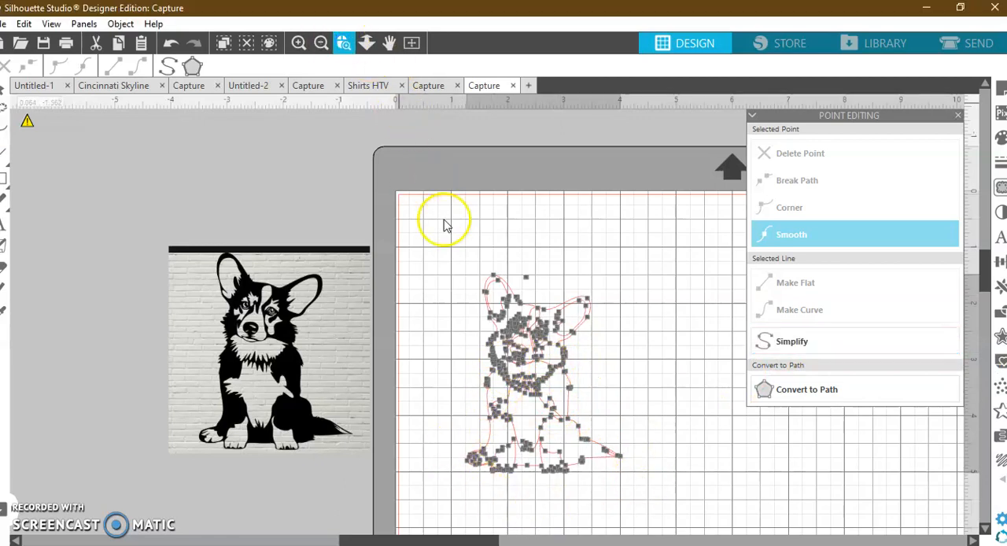
left_click(512, 390)
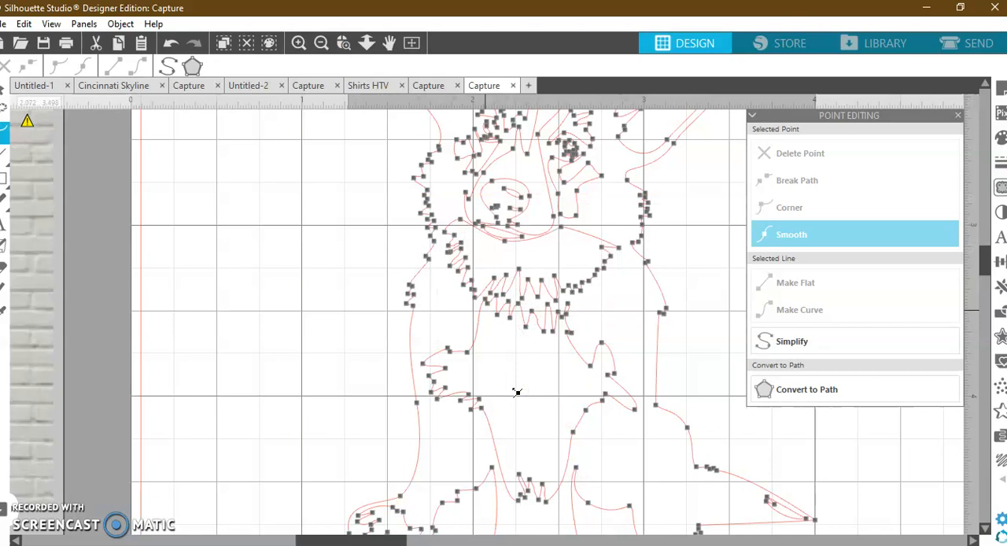
left_click(683, 262)
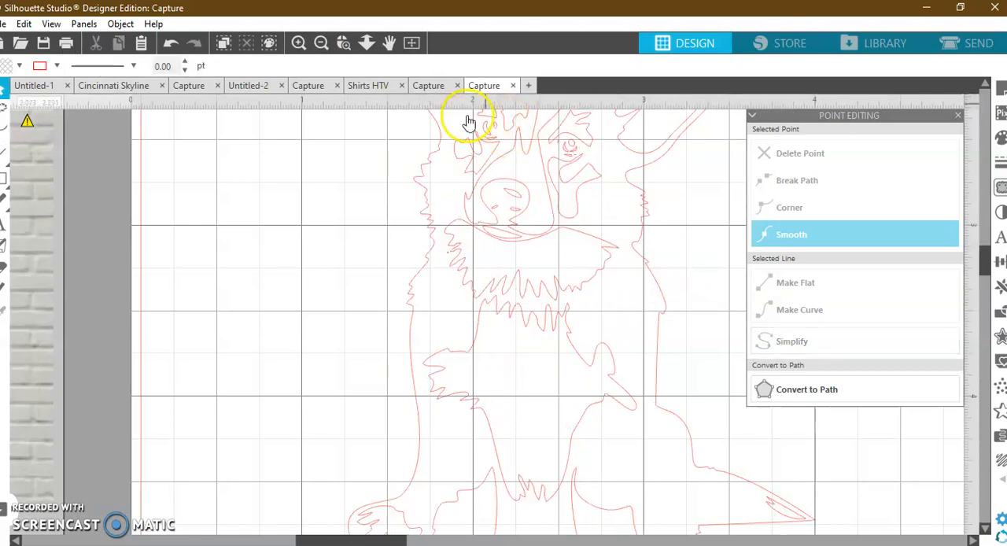
Fill the traced corgi with solid black.
left_click(321, 42)
left_click(319, 42)
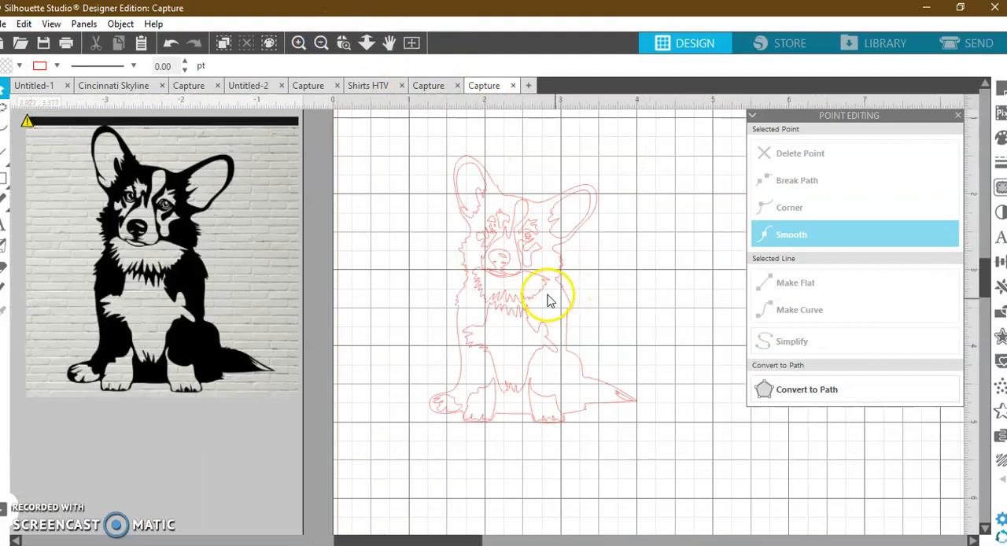
left_click(506, 276)
left_click(1000, 138)
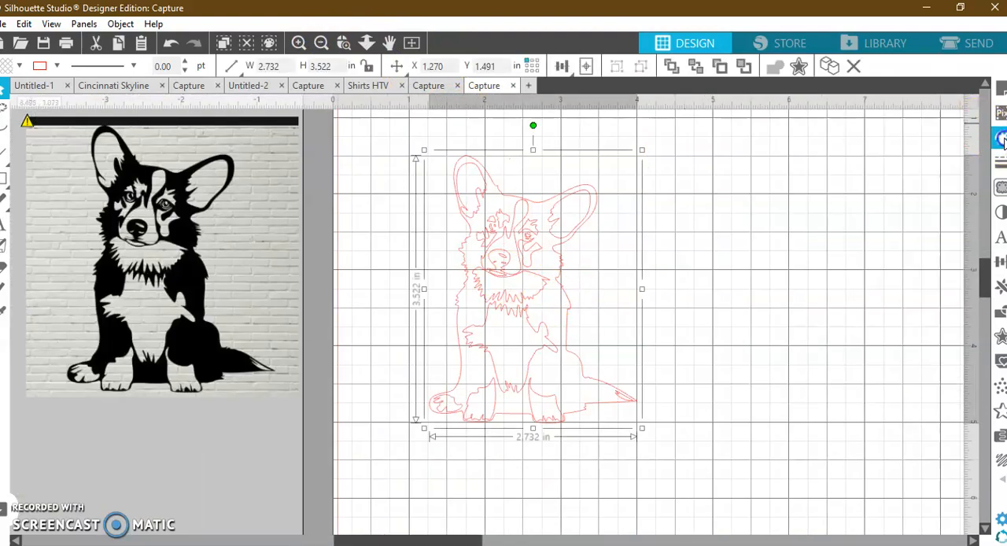
left_click(757, 171)
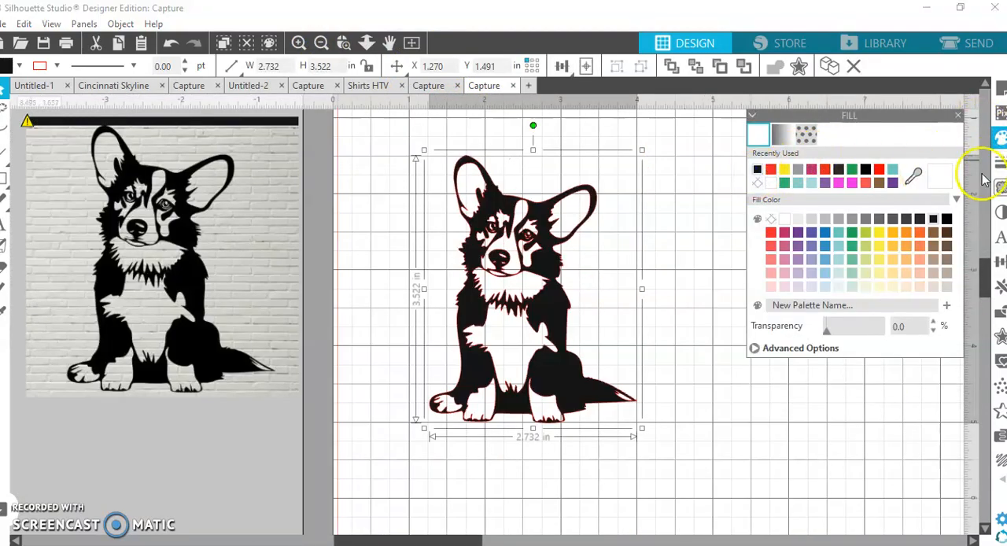
Set the line color of the traced corgi to black.
left_click(1000, 167)
left_click(782, 135)
left_click(771, 171)
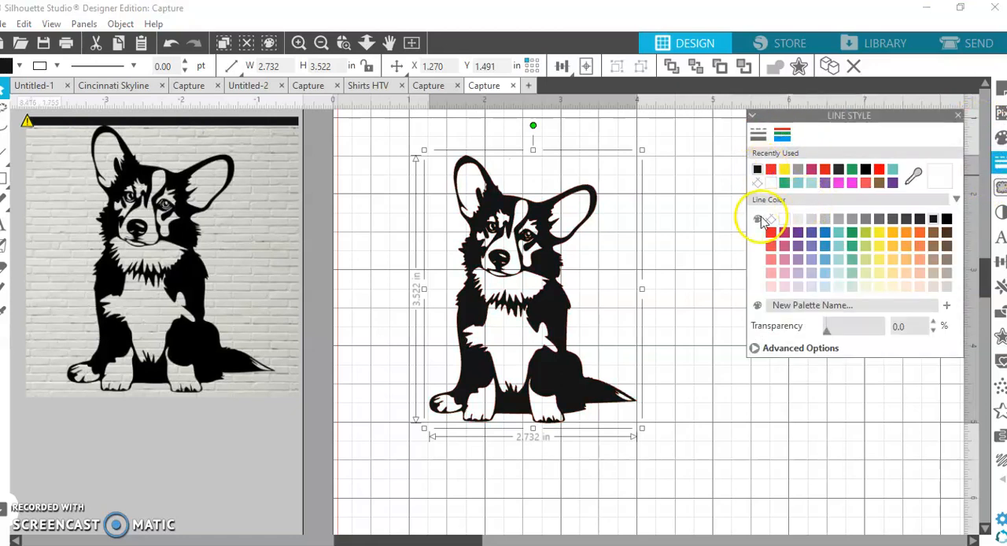
Hide the page grid and shift the traced corgi slightly to the right on the page.
left_click(1000, 95)
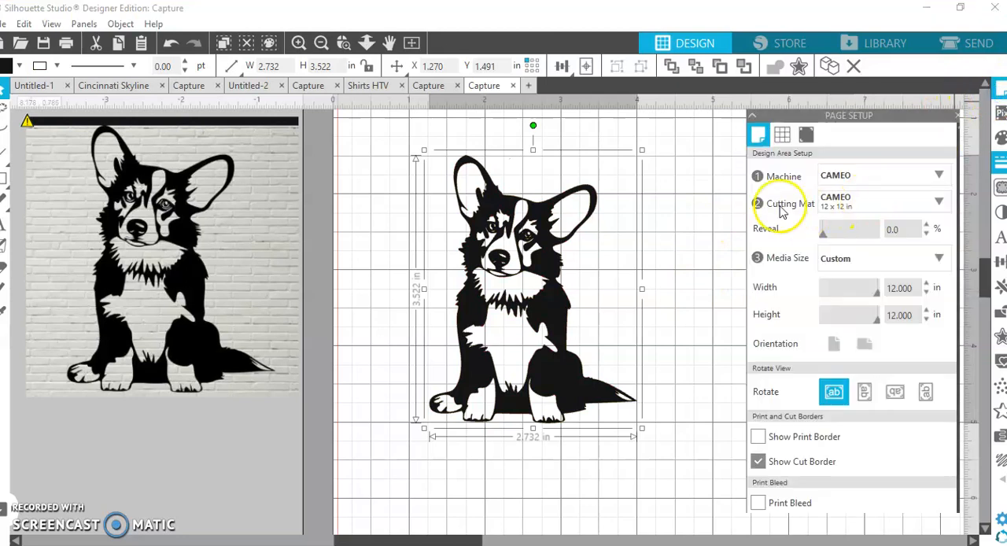
left_click(782, 135)
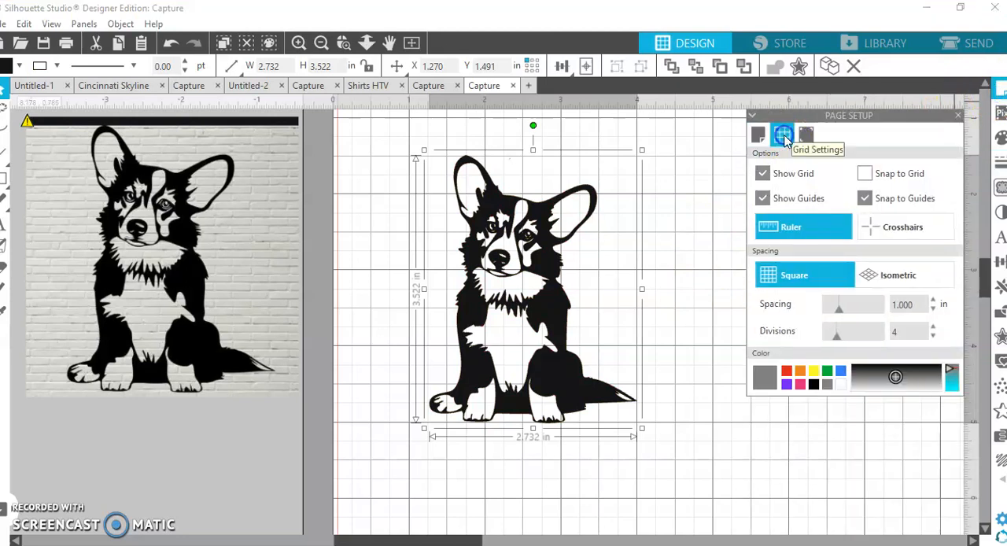
left_click(763, 174)
left_click(649, 308)
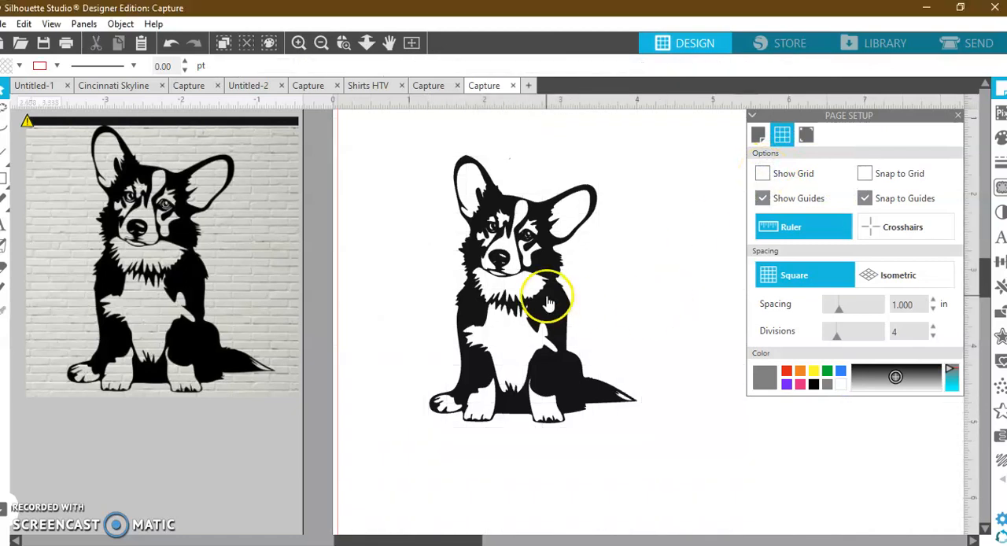
left_click_drag(548, 295, 603, 304)
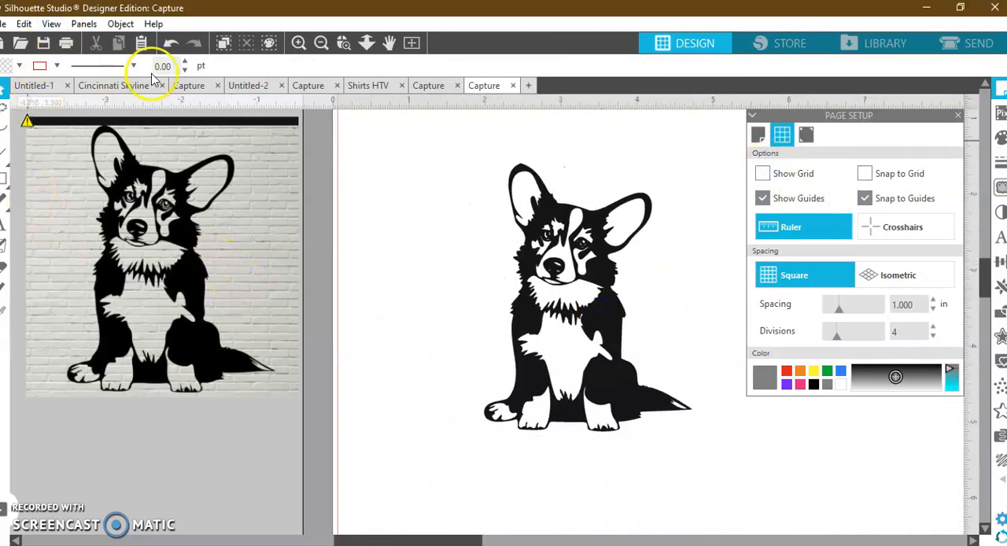
Insert the envelope with hearts design from the library's Recent Downloads into the corgi document.
left_click(321, 44)
left_click(319, 44)
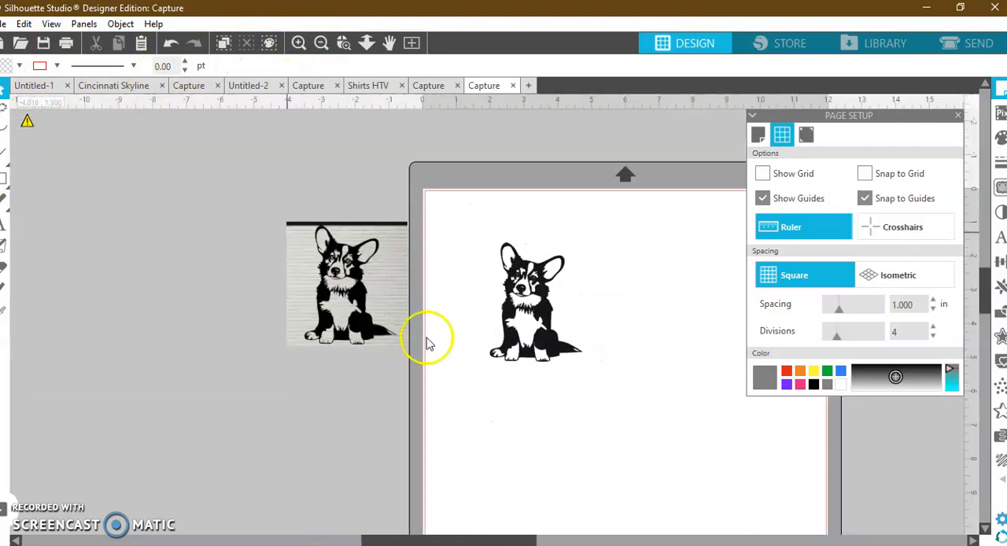
left_click_drag(489, 541, 533, 534)
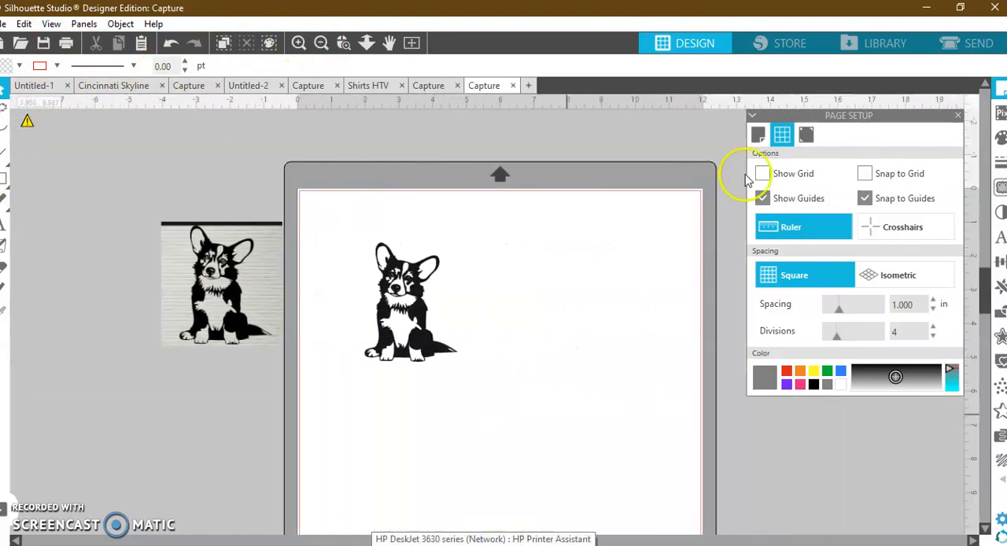
left_click(889, 43)
scroll(690, 343, "up", 3)
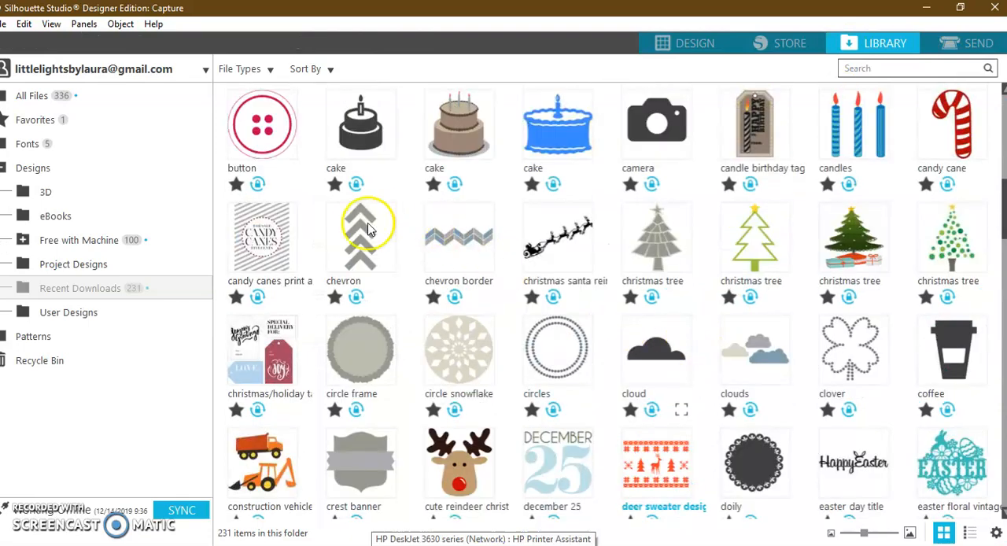
scroll(873, 305, "down", 2)
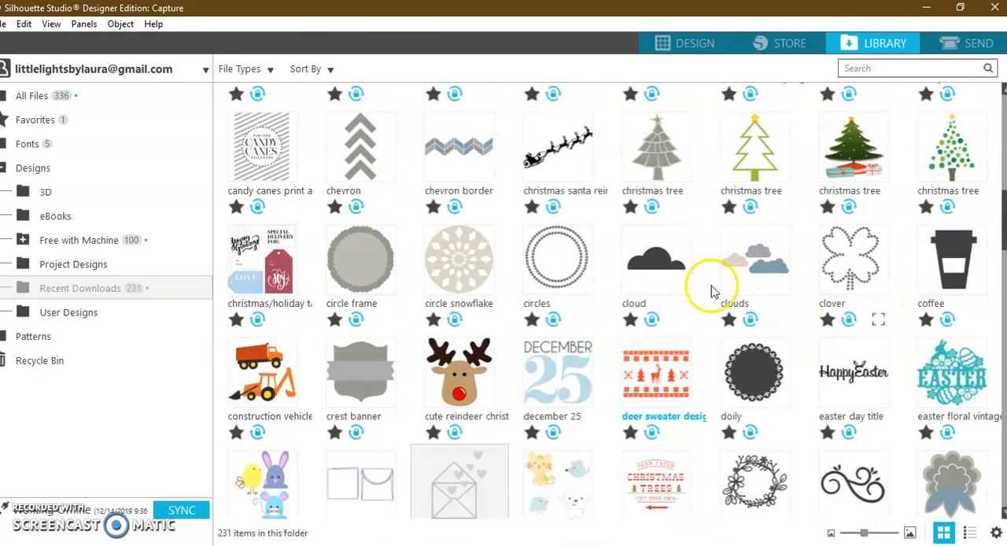
scroll(602, 292, "down", 3)
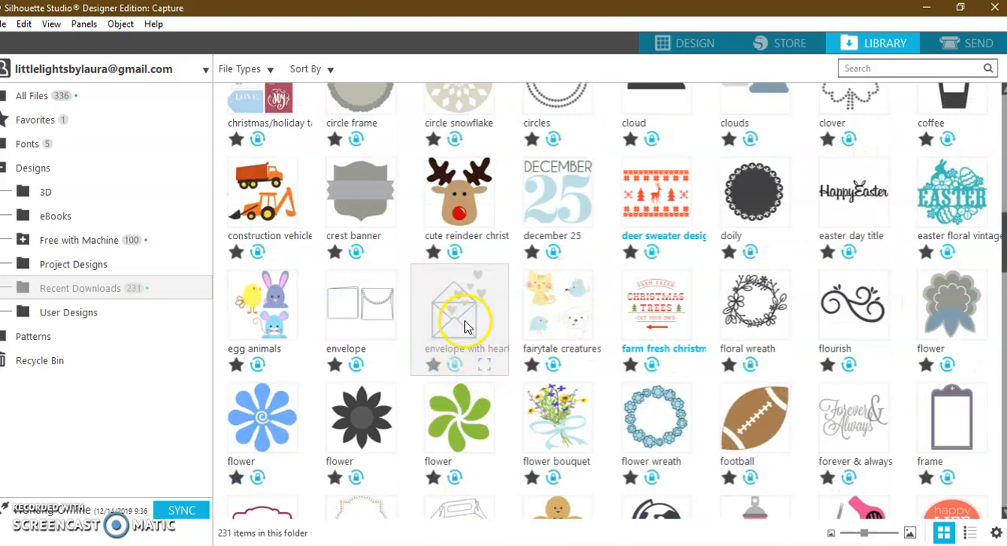
double_click(465, 322)
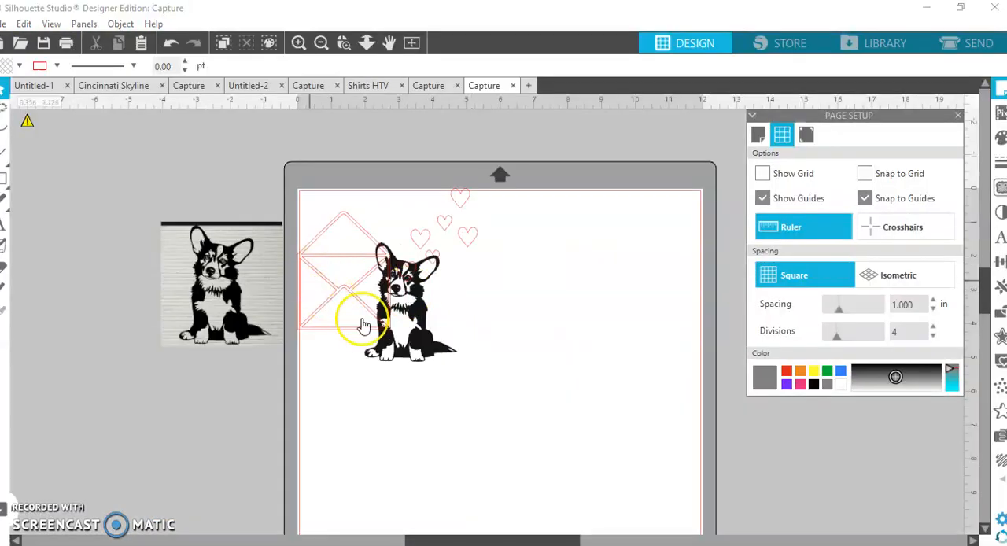
Move the envelope design off the page, ungroup it, and separate the envelope from its hearts.
left_click_drag(357, 336, 185, 472)
right_click(184, 474)
left_click(258, 281)
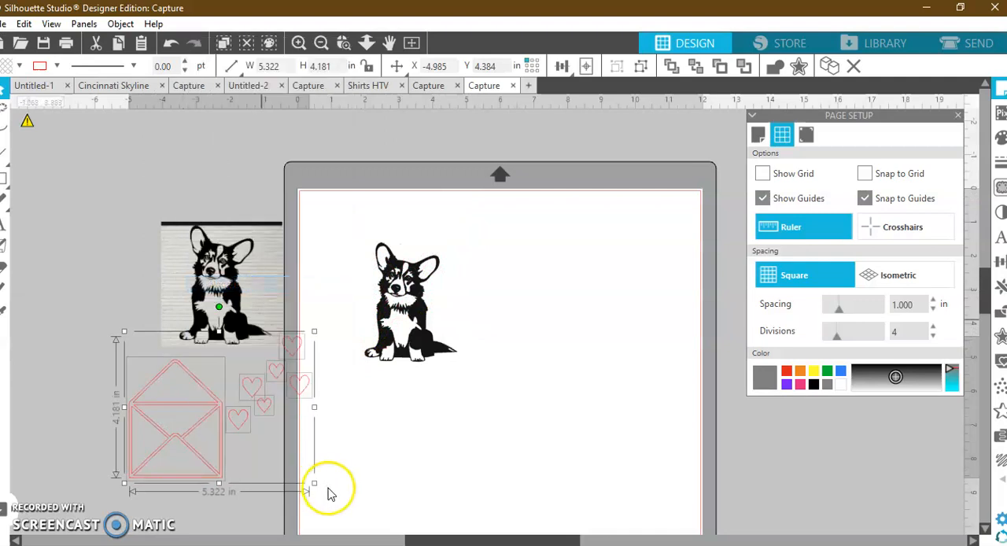
left_click(255, 461)
left_click_drag(218, 445, 133, 409)
left_click(349, 428)
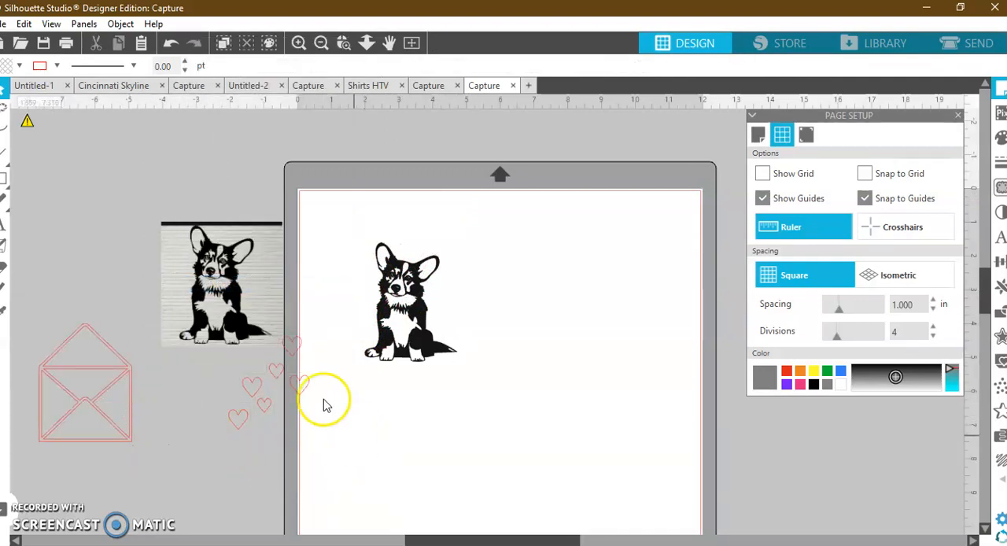
Move the source corgi picture farther from the page and place all the hearts beside the traced corgi.
left_click_drag(221, 268, 122, 240)
left_click_drag(257, 307, 325, 475)
mouse_move(292, 383)
left_mouse_down()
mouse_move(371, 344)
mouse_move(412, 250)
mouse_move(376, 323)
mouse_move(490, 286)
mouse_move(482, 292)
left_mouse_up()
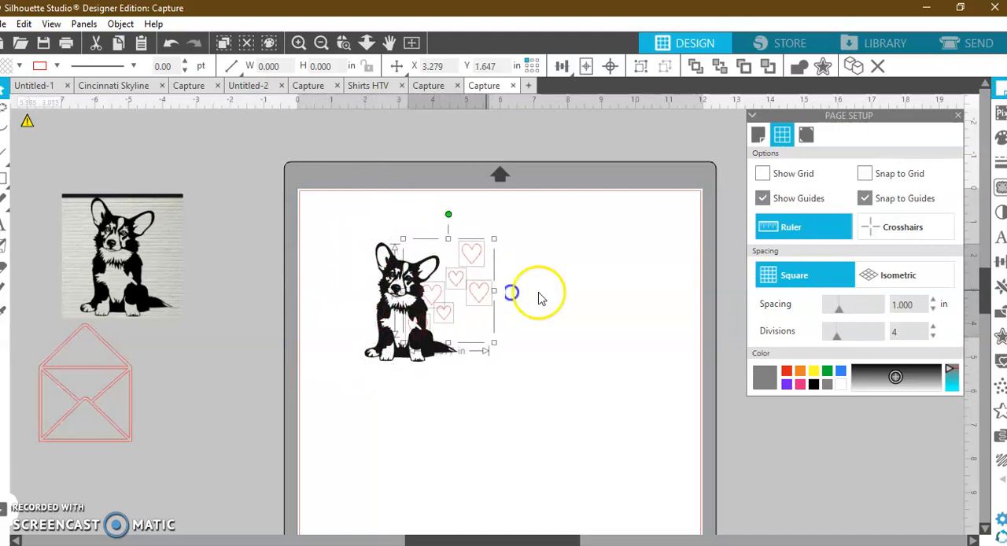
left_click(538, 294)
Rearrange the individual hearts into a loose cluster beside the corgi's head and chest, nudging the corgi slightly away from them.
left_click(439, 296)
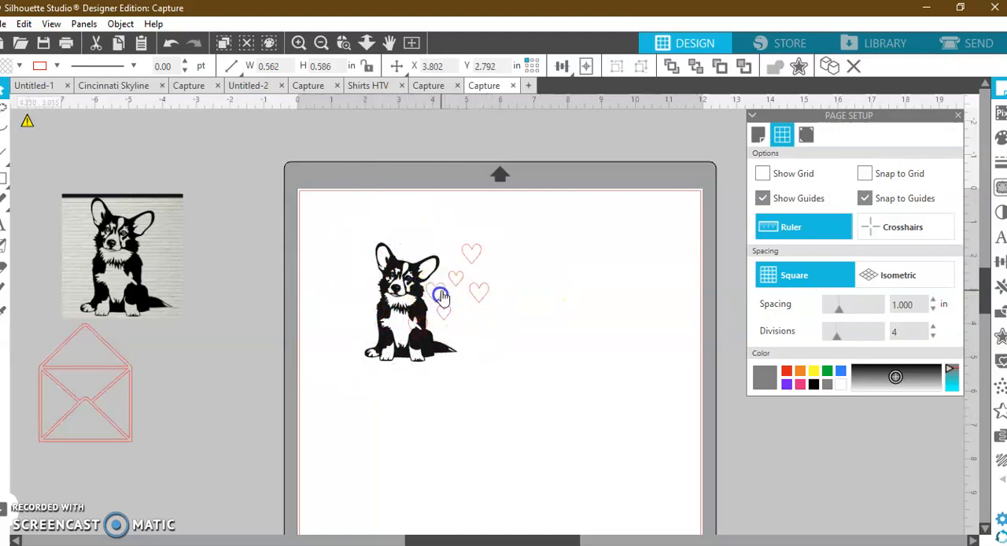
mouse_move(426, 329)
left_mouse_down()
mouse_move(447, 332)
mouse_move(422, 326)
left_mouse_up()
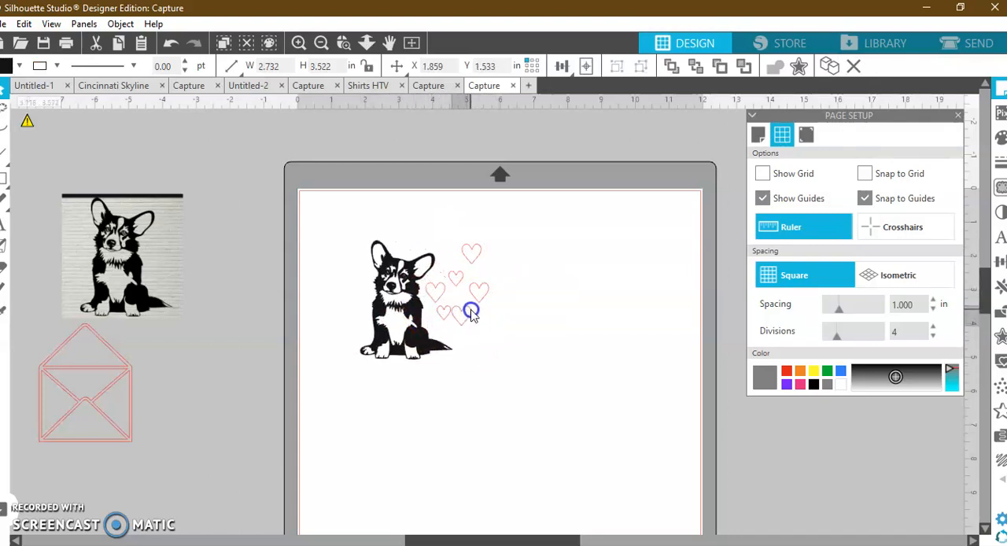
left_click(452, 316)
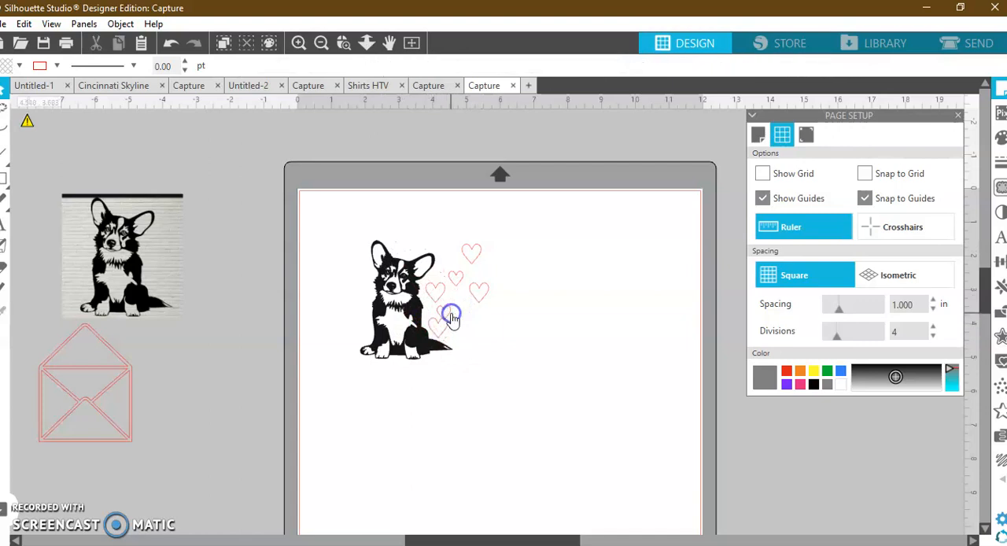
left_click(454, 317)
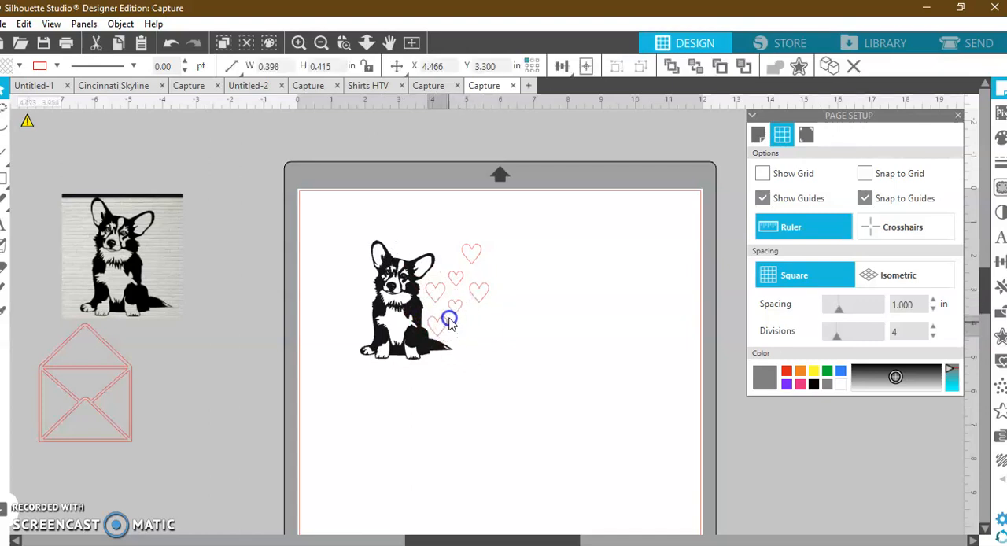
left_click_drag(469, 338, 431, 317)
left_click_drag(479, 254, 473, 281)
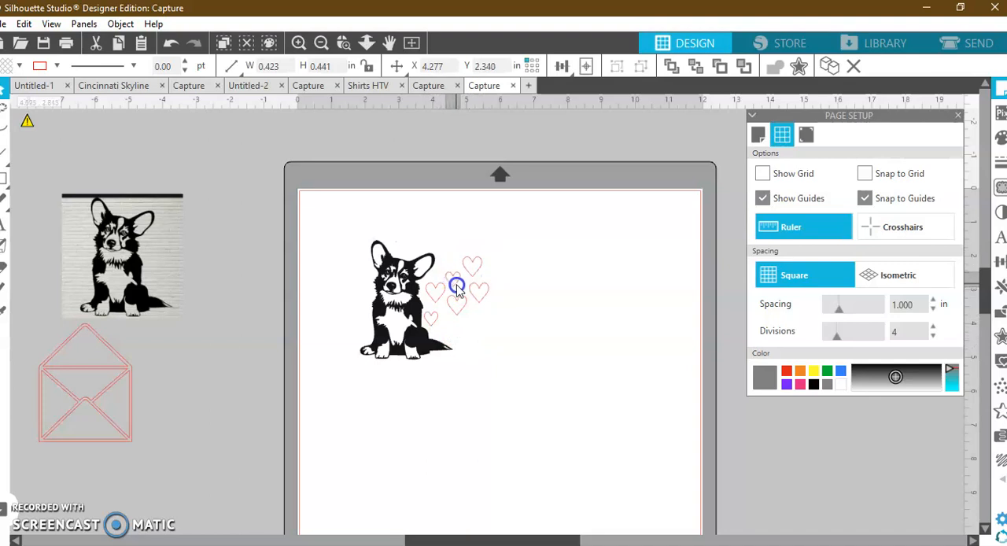
left_click_drag(475, 270, 515, 231)
left_click_drag(461, 313, 459, 322)
left_click_drag(513, 229, 468, 272)
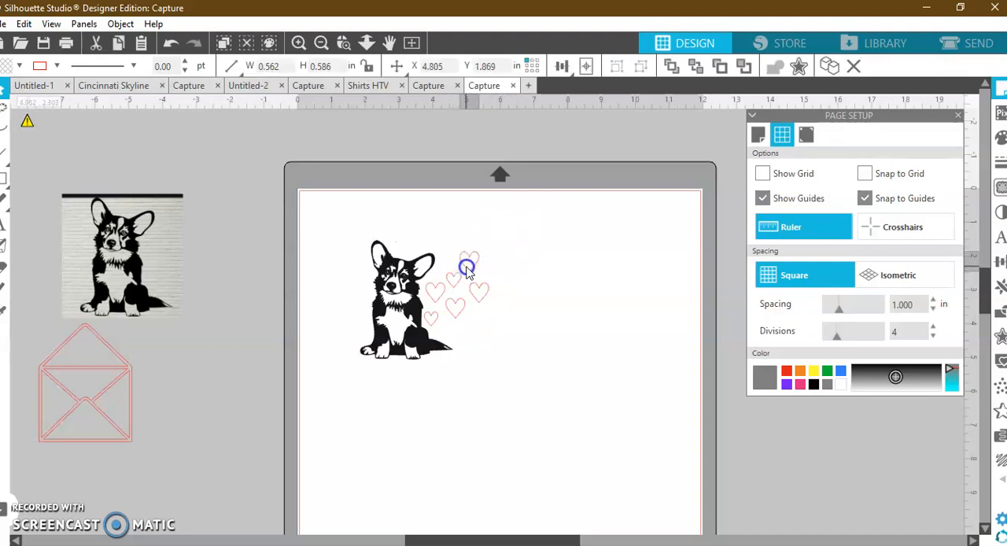
Add the text "Puppy Love" above the corgi.
left_click(3, 227)
left_click(348, 236)
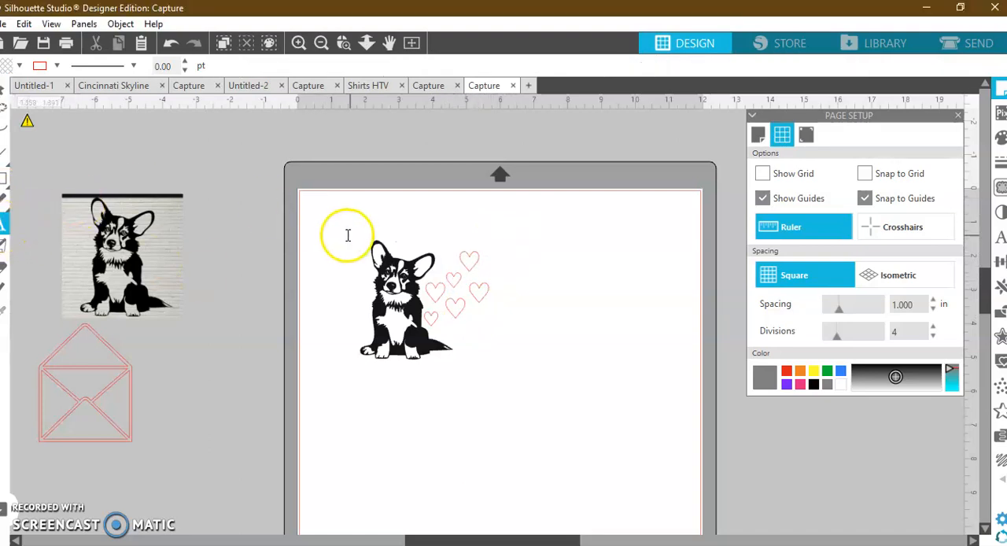
type("Puppy")
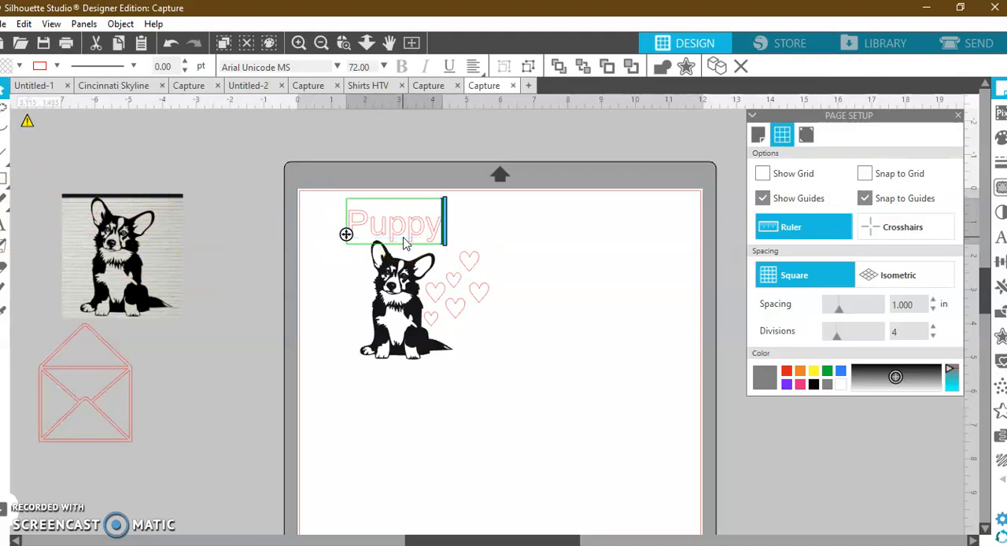
type(" Love")
left_click(471, 303)
Set the font of the "Puppy Love" text to Matchstick.
left_click(494, 229)
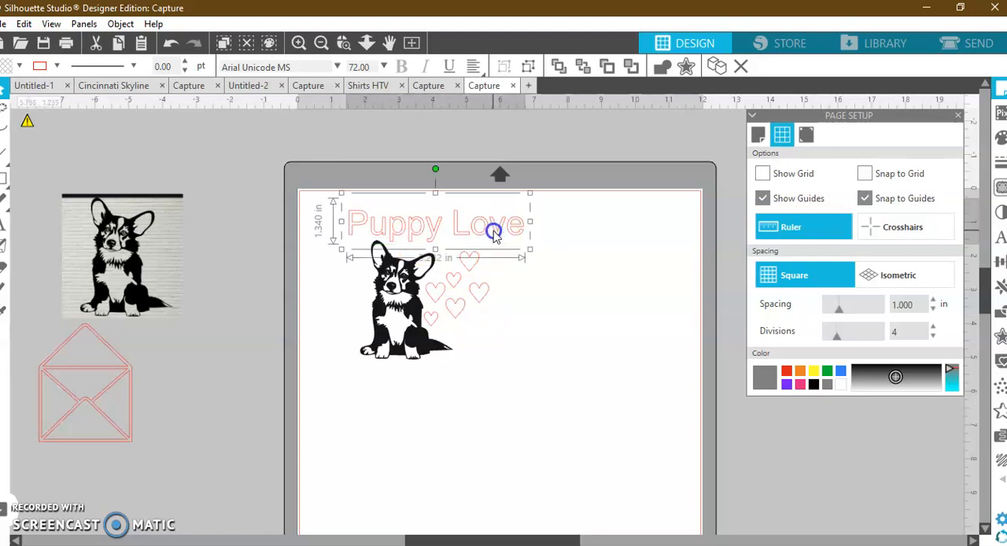
left_click(999, 236)
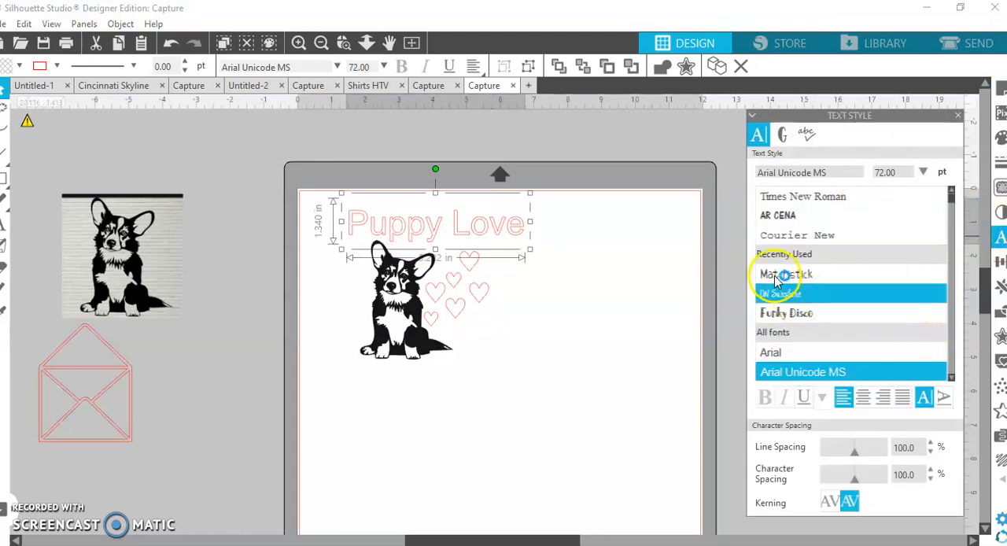
left_click(804, 274)
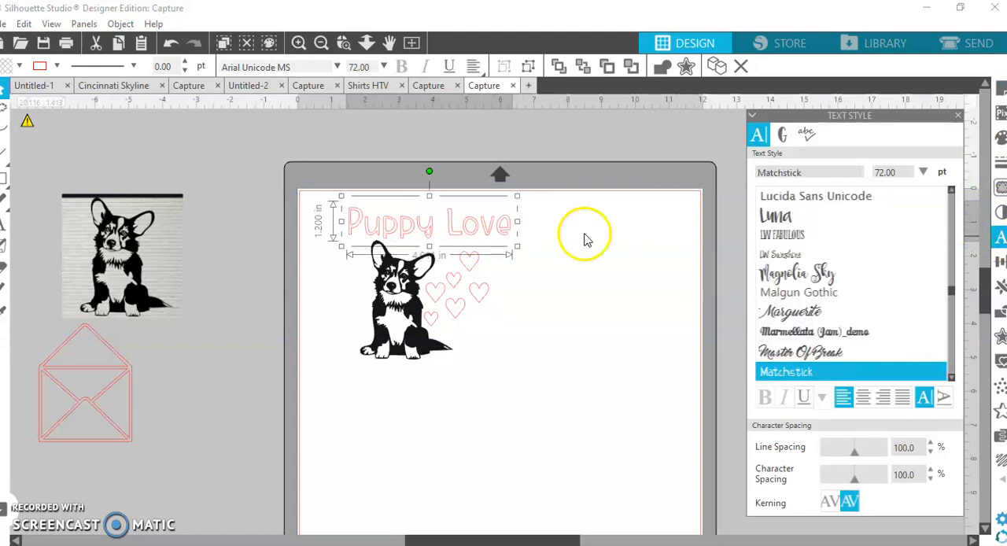
Ungroup the "Puppy Love" text, combine the letters of "Love" into a compound path, and place that word below the corgi.
right_click(477, 240)
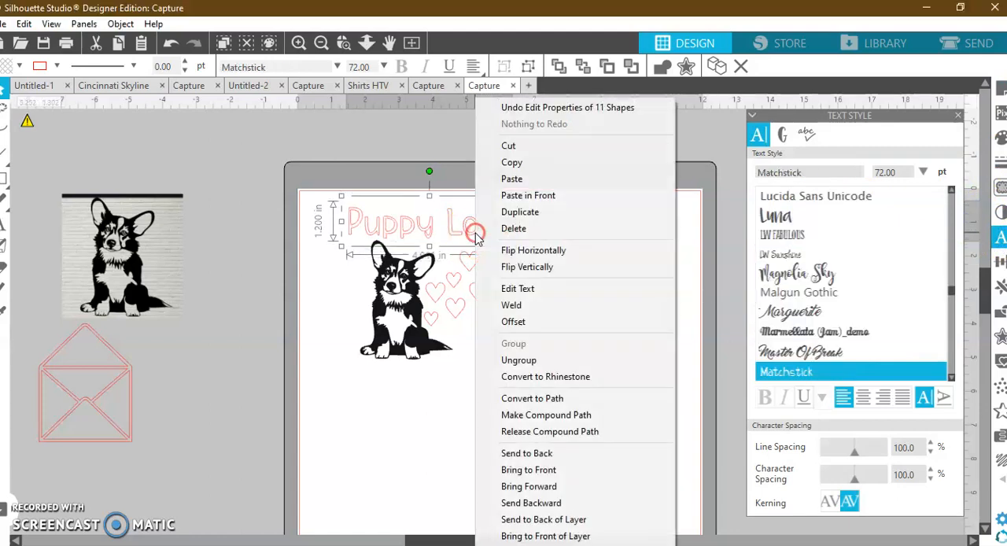
left_click(560, 360)
left_click(445, 209)
right_click(478, 237)
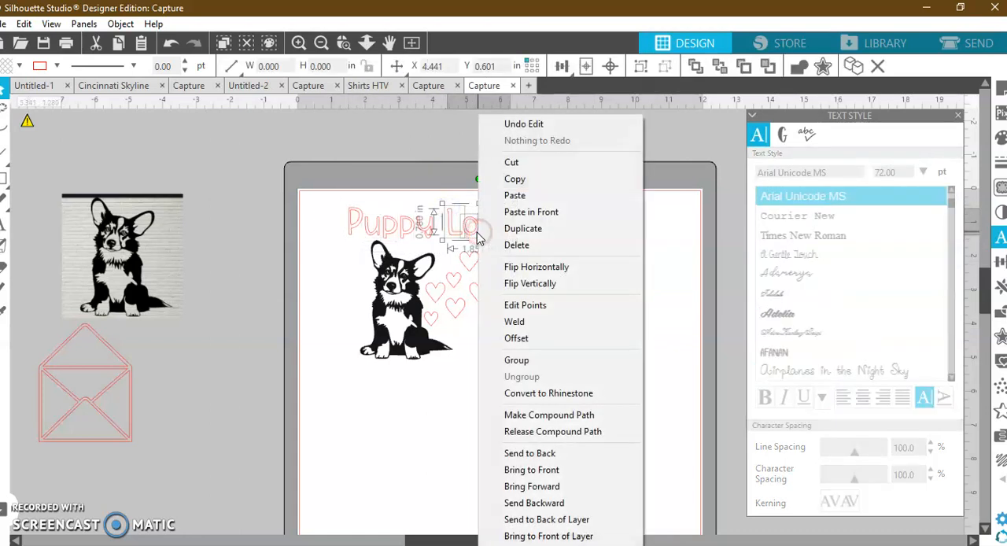
left_click(573, 414)
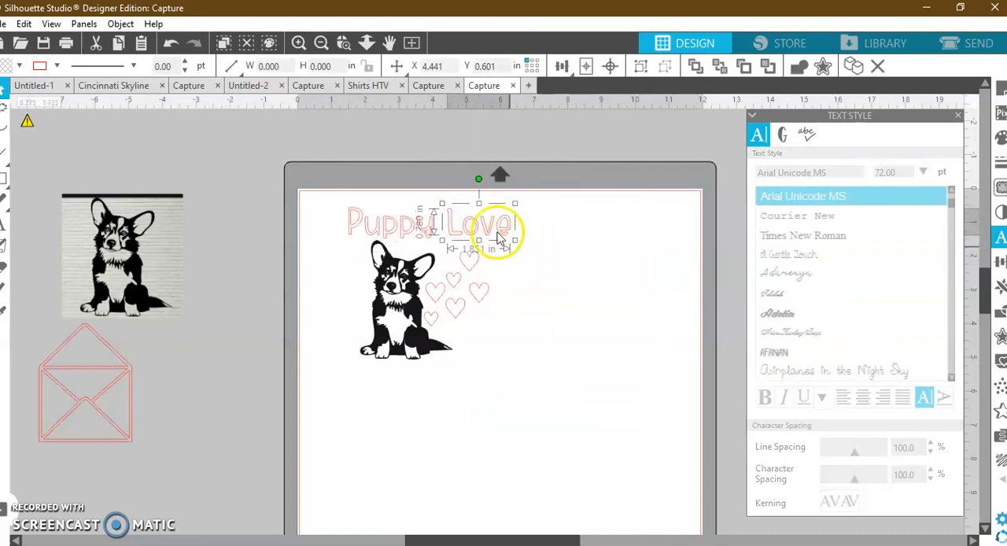
left_click_drag(495, 243, 408, 371)
Combine the letters of "Puppy" into a compound path and center the word roughly above the corgi.
left_click_drag(473, 229, 346, 205)
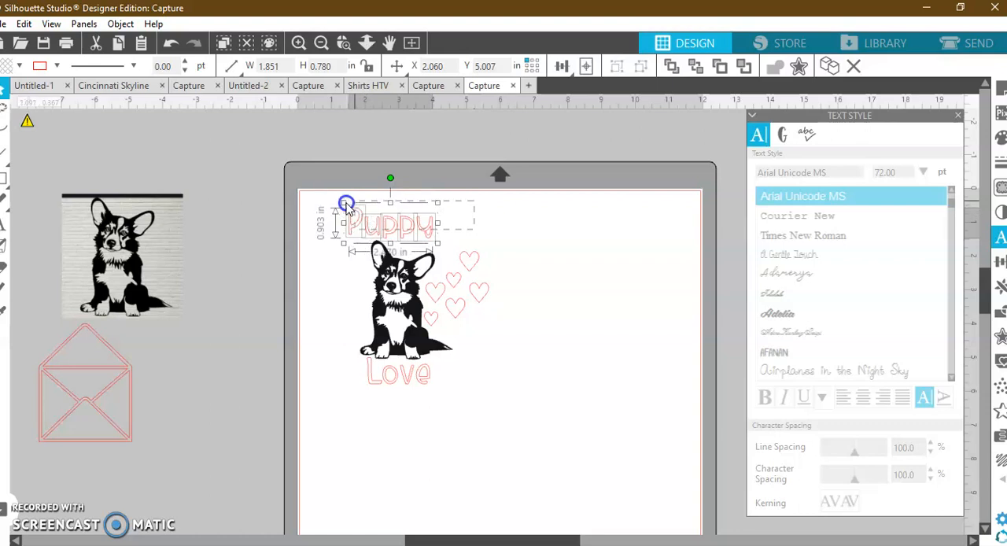
right_click(415, 228)
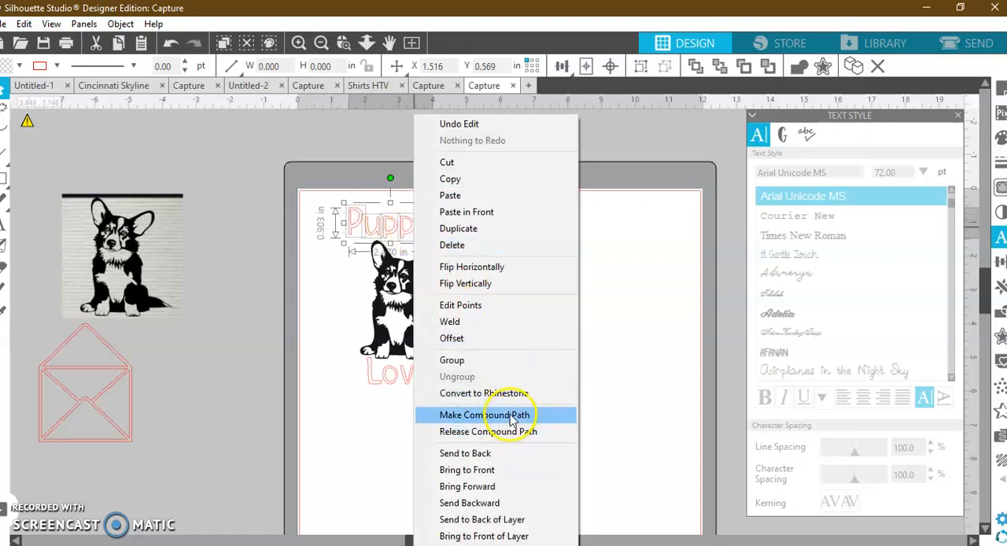
left_click(511, 415)
left_click_drag(424, 226, 427, 228)
Align "Puppy", the corgi and "Love" on a common horizontal center.
left_click(381, 200)
left_click_drag(381, 201, 412, 373)
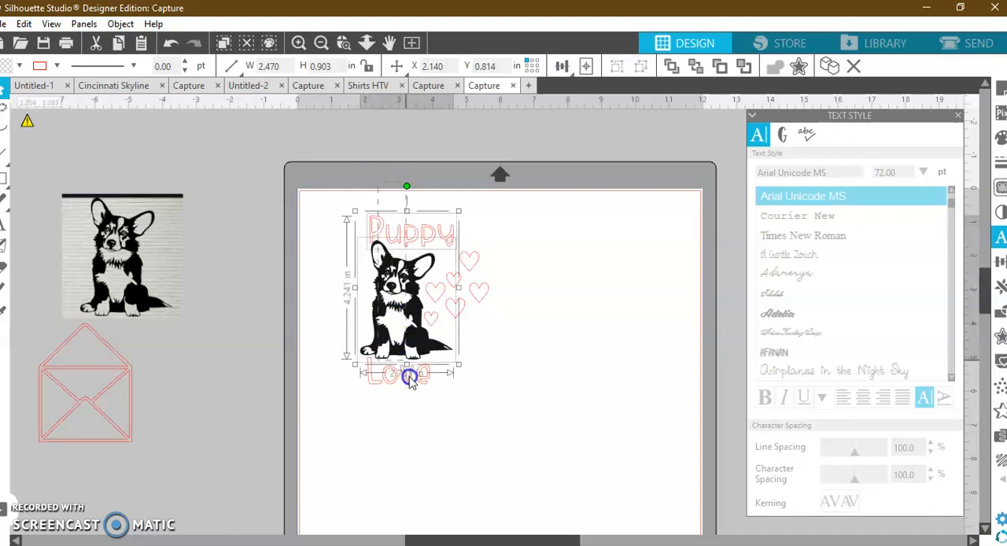
left_click(1001, 266)
left_click(901, 204)
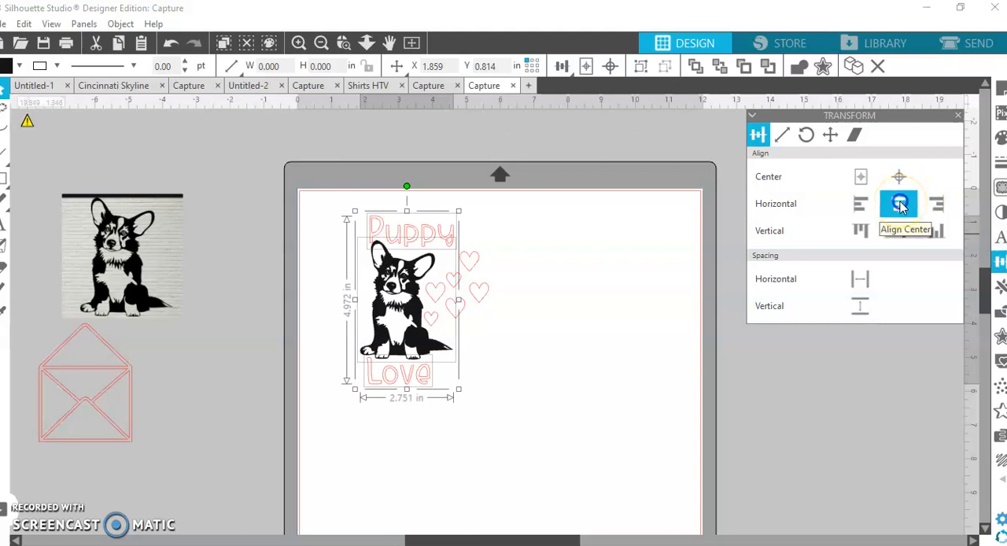
left_click(859, 231)
left_click(585, 366)
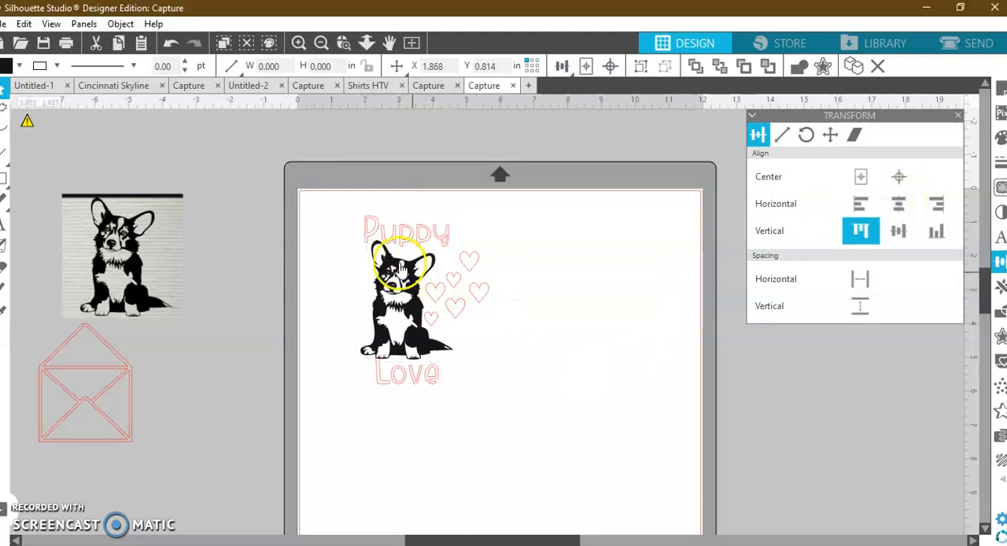
Enlarge the word "Love" to about 2.475 in wide and 1.043 in high and position it just under the corgi's feet.
left_click(399, 385)
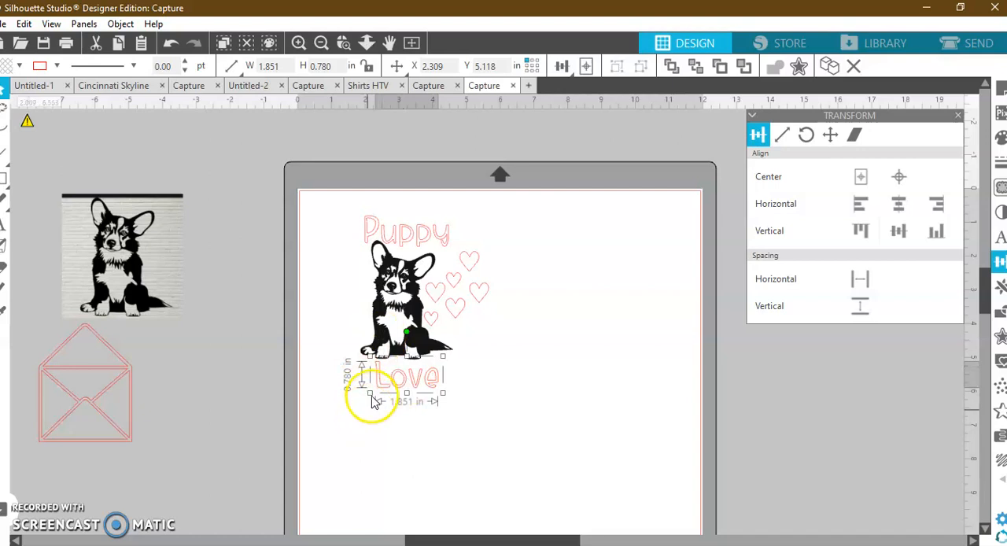
left_click_drag(371, 395, 347, 396)
mouse_move(431, 393)
left_mouse_down()
mouse_move(416, 371)
mouse_move(419, 379)
left_mouse_up()
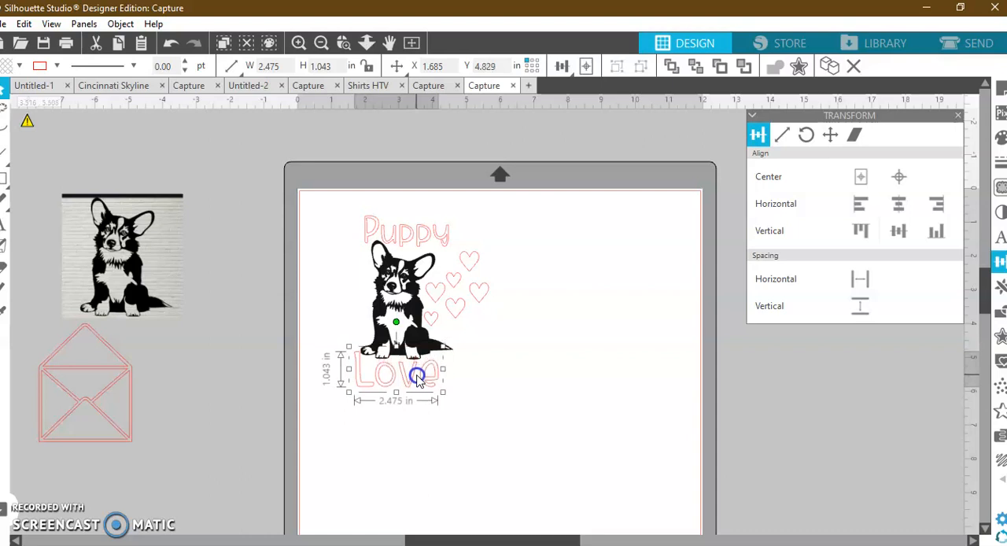
left_click(501, 387)
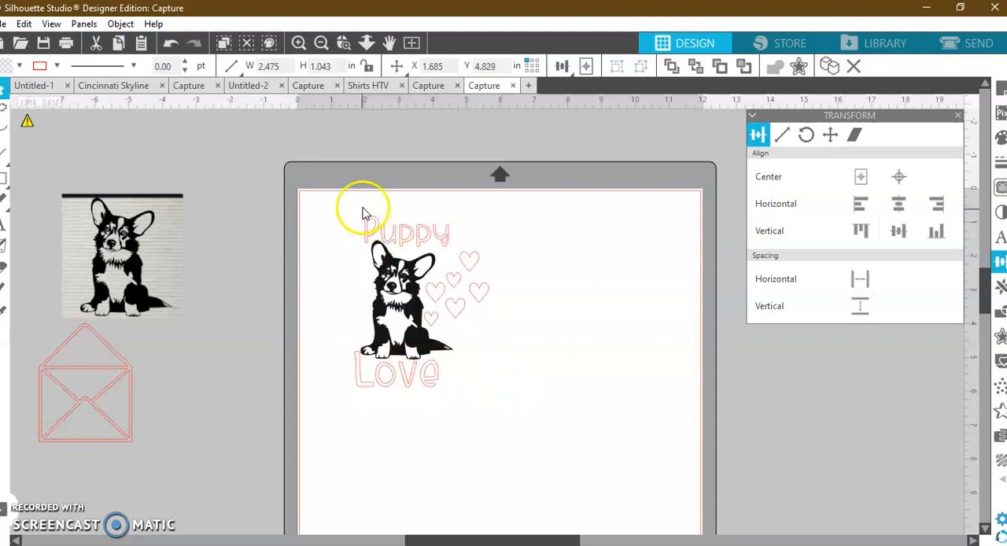
Enlarge the word "Puppy" to about 2.797 in wide and 1.022 in high and keep it centered above the corgi.
left_click(362, 236)
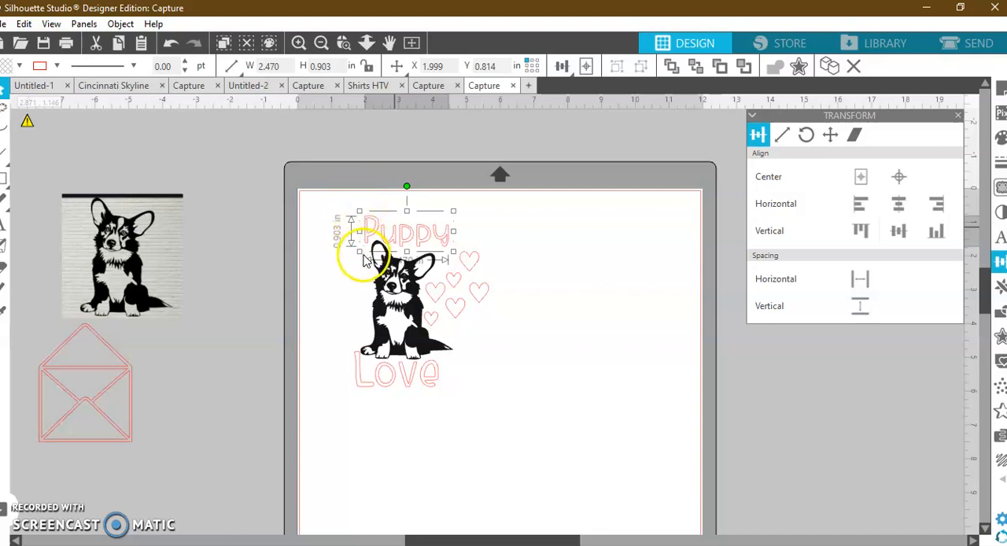
mouse_move(358, 211)
left_mouse_down()
mouse_move(355, 218)
mouse_move(420, 233)
mouse_move(346, 213)
mouse_move(355, 215)
left_mouse_up()
left_click(420, 233)
left_click_drag(414, 234, 419, 234)
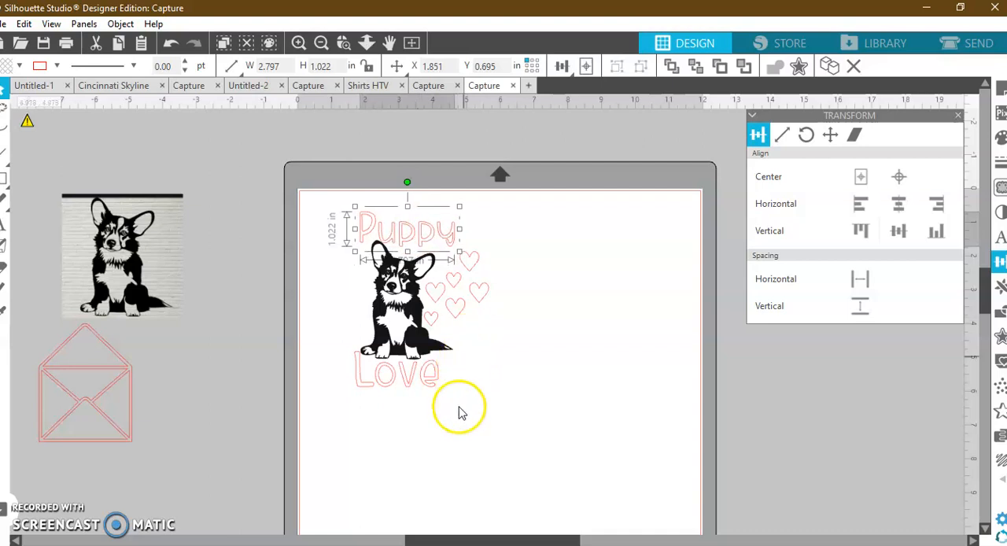
Align "Puppy", the corgi and "Love" along their shared horizontal center again.
left_click(504, 288)
left_click_drag(377, 401, 394, 207)
left_click(899, 206)
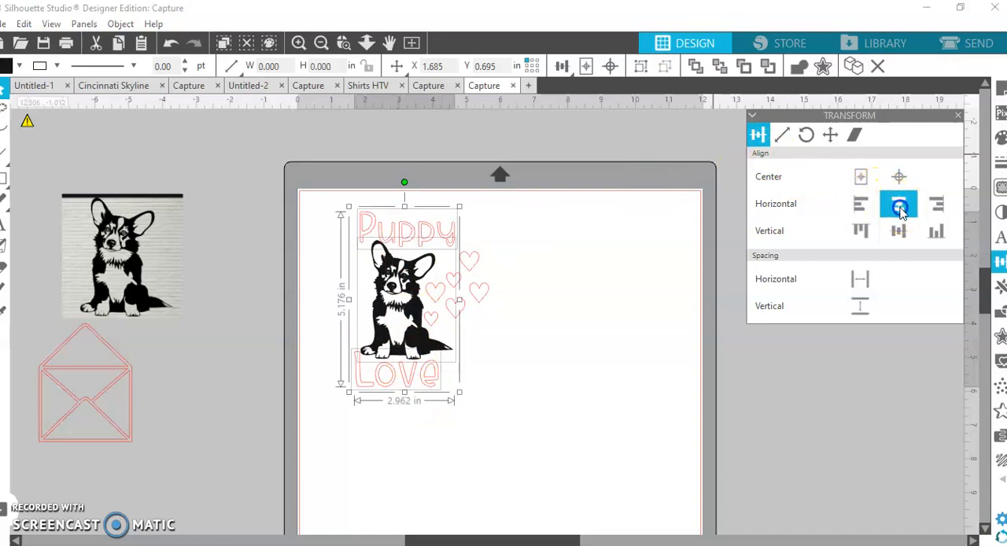
left_click(535, 409)
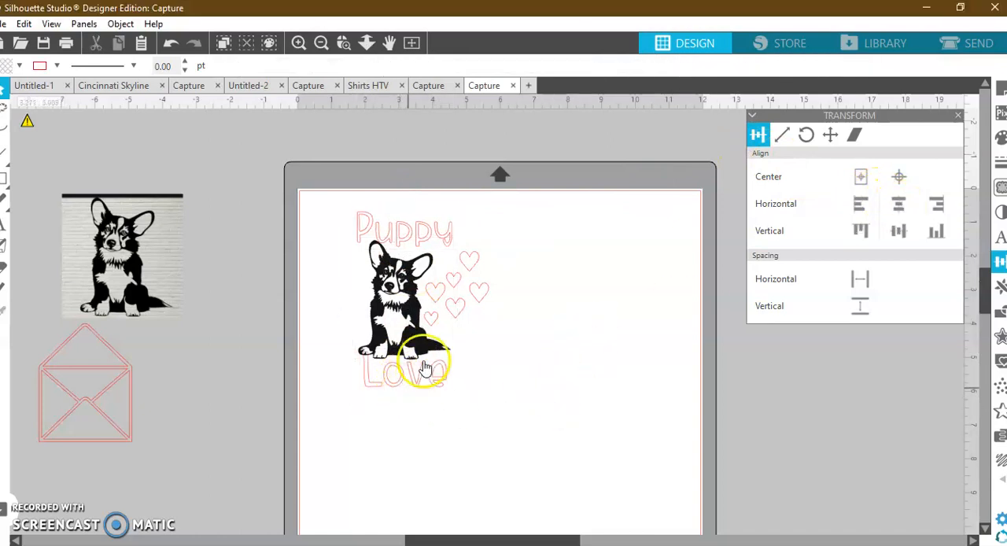
Shrink "Love" to about 2.169 in wide and 0.914 in high and nudge it slightly down and right below the corgi.
left_click(413, 388)
key("Down")
key("Down")
key("Down")
key("Down")
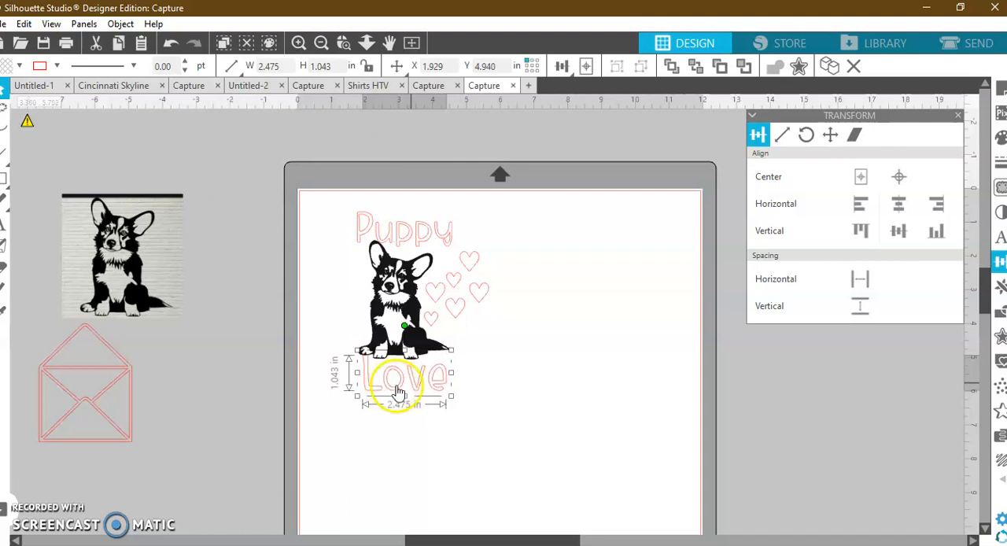
left_click_drag(451, 394, 443, 389)
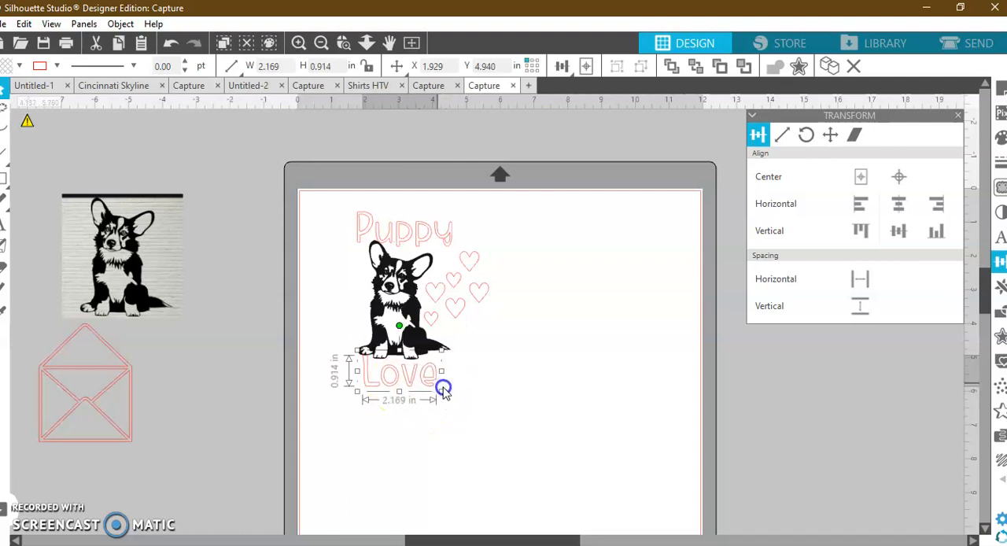
key("Right")
key("Right")
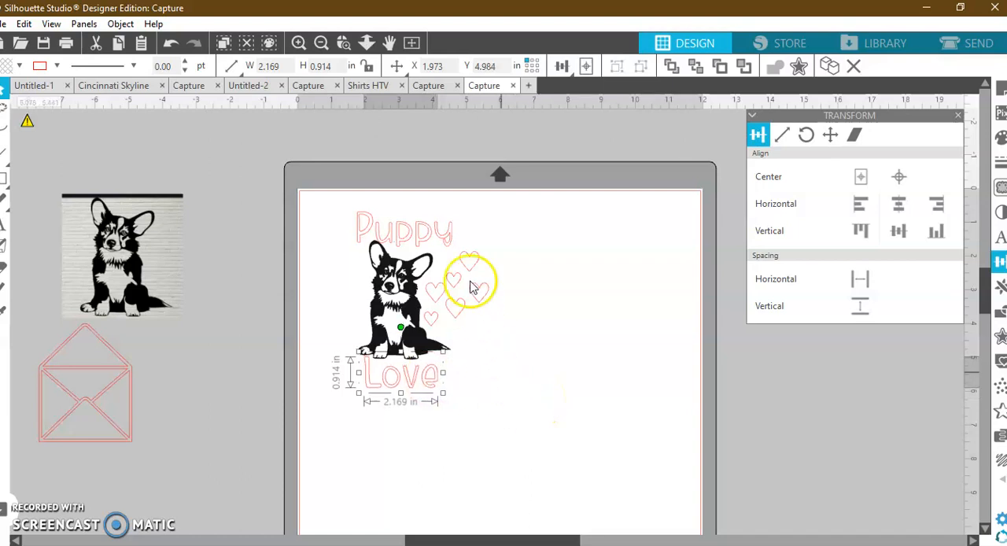
Nudge the word "Puppy" slightly to the right above the corgi.
left_click(432, 229)
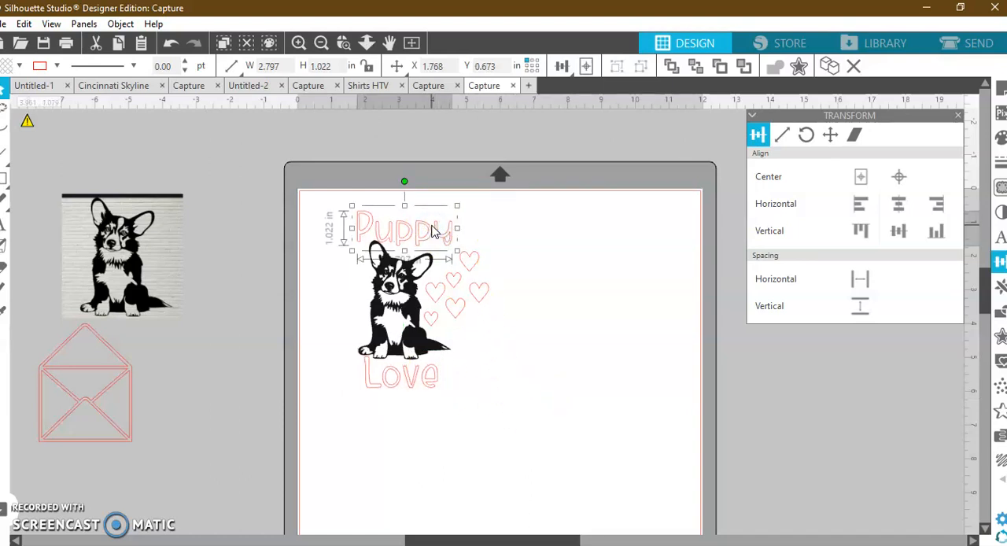
key("Right")
key("Right")
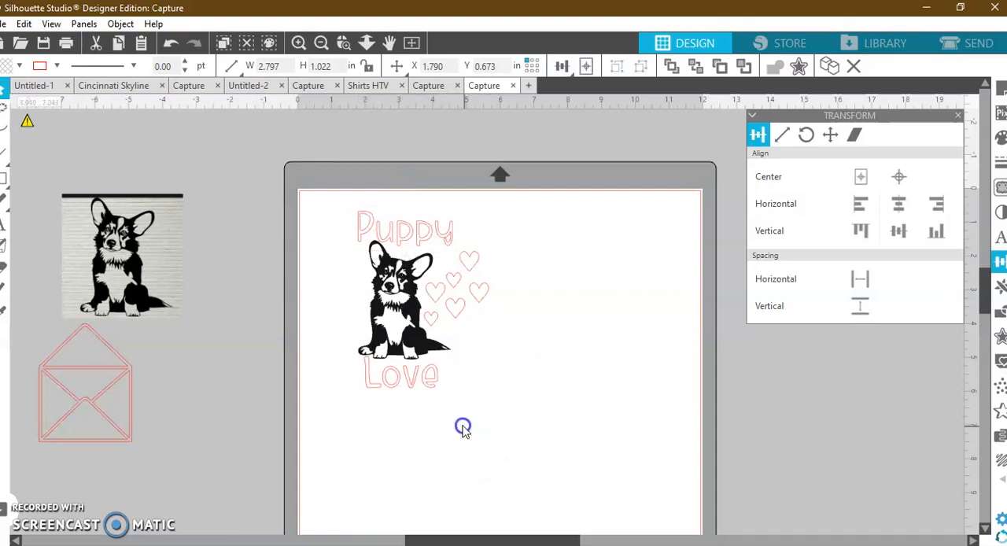
Try arranging the hearts along both sides of the corgi, with the two smallest to the left of its head.
left_click_drag(475, 261, 455, 367)
left_click_drag(479, 294, 359, 271)
left_click(473, 323)
left_click_drag(457, 288, 363, 299)
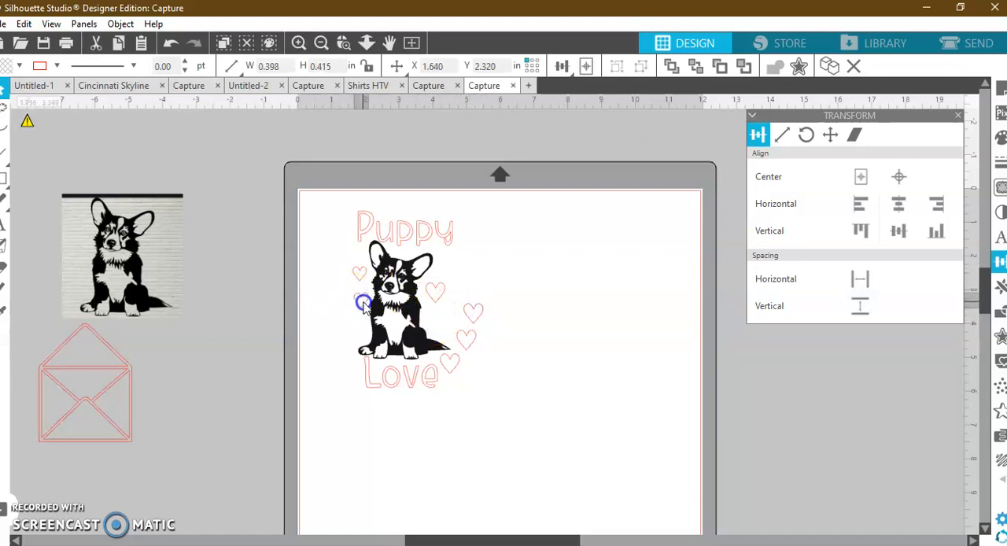
left_click_drag(471, 314, 455, 272)
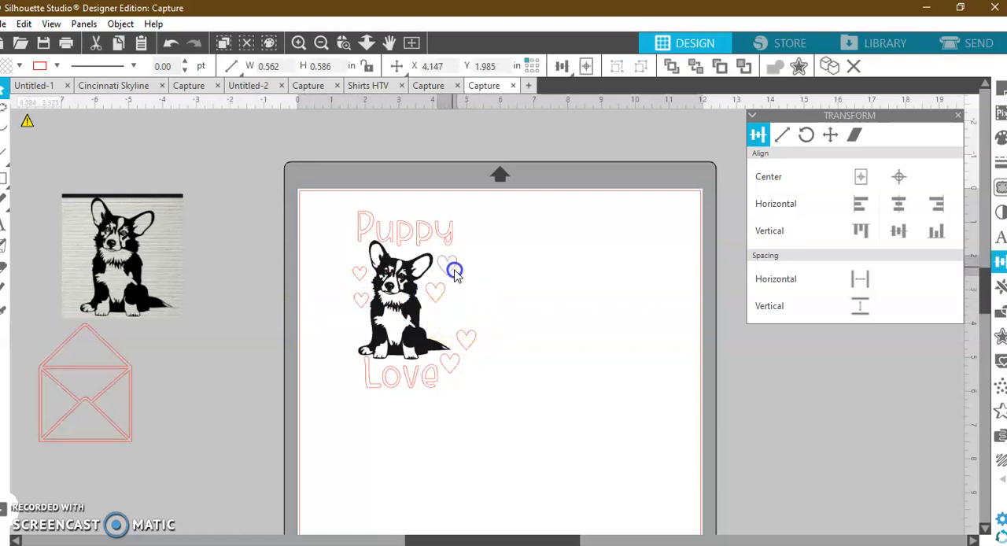
left_click_drag(472, 353, 443, 322)
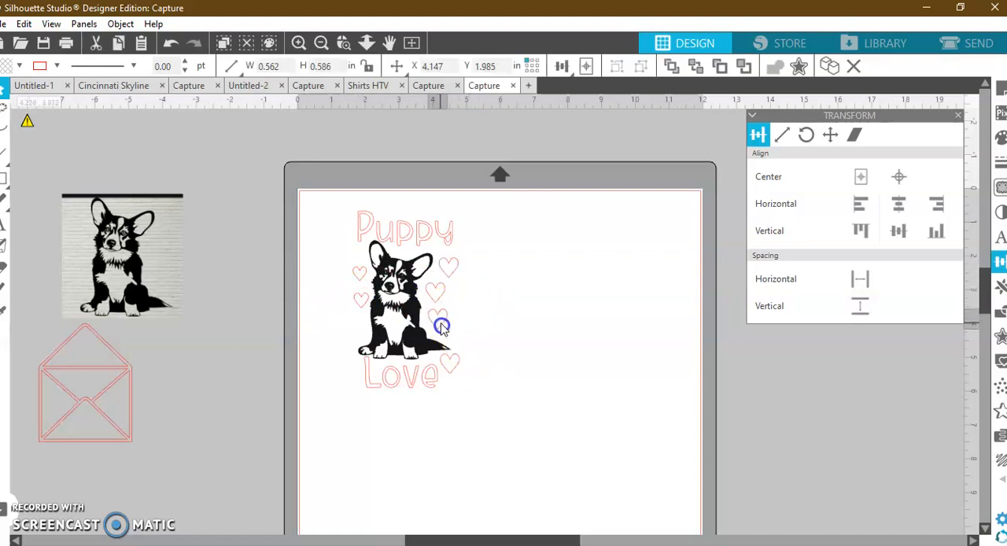
Move the four larger hearts and one small heart off the mat, beside the reference picture.
left_click_drag(455, 374, 223, 256)
left_click(482, 339)
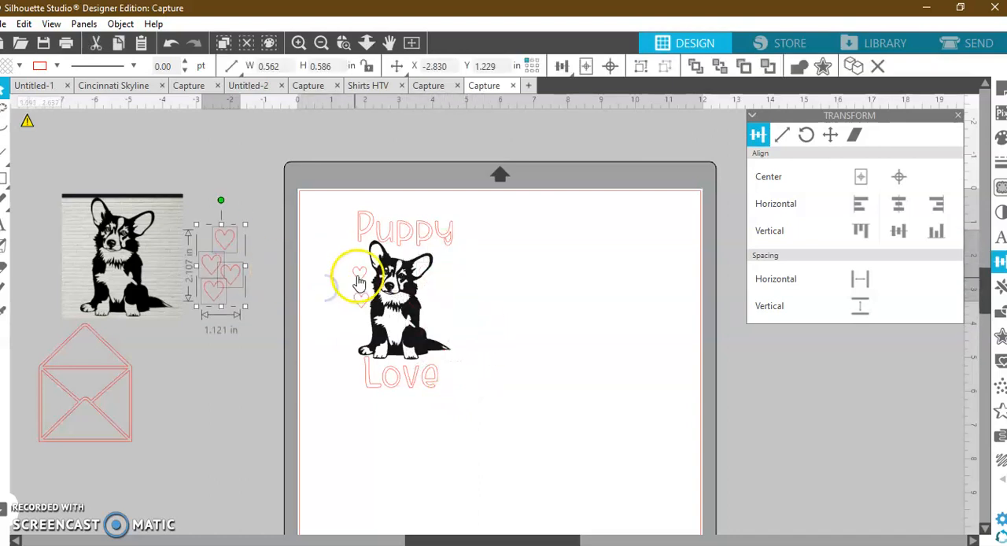
left_click(241, 262)
left_click(360, 274)
left_click(354, 294)
Enlarge the remaining small heart beside the corgi to about 7.196 in wide and 7.499 in high.
left_click(363, 275)
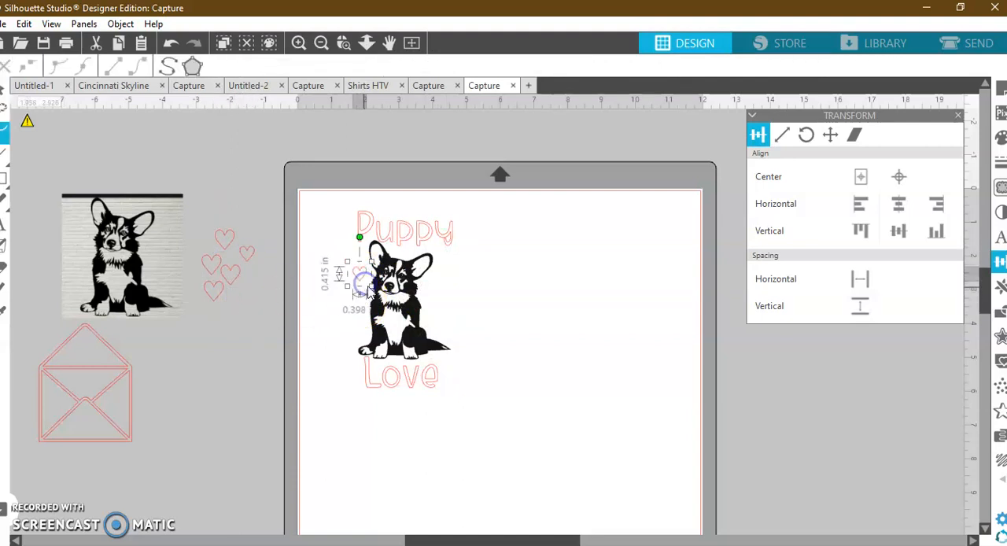
left_click_drag(372, 286, 659, 469)
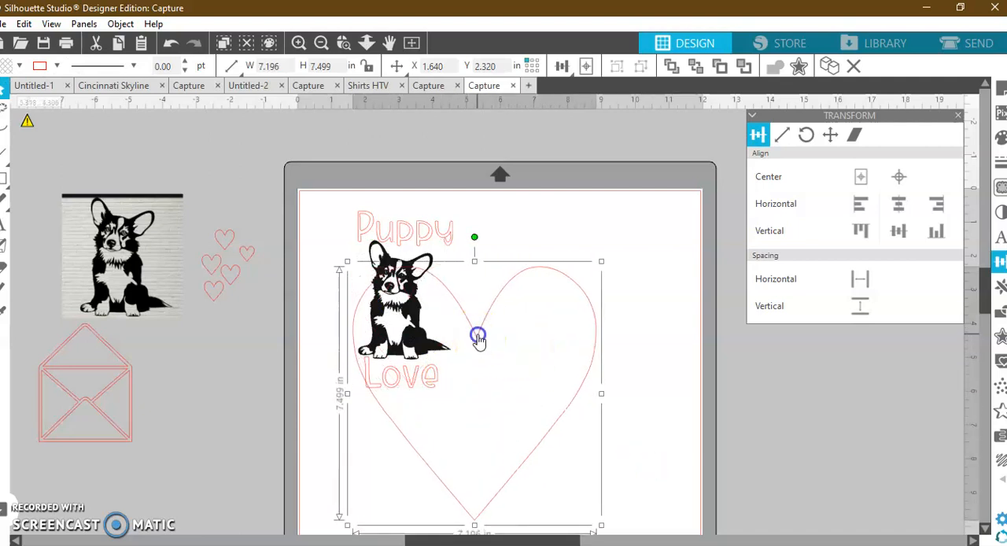
Edit the large heart's points to raise both its top notch and its bottom tip, making the heart about 6.943 in high.
double_click(478, 337)
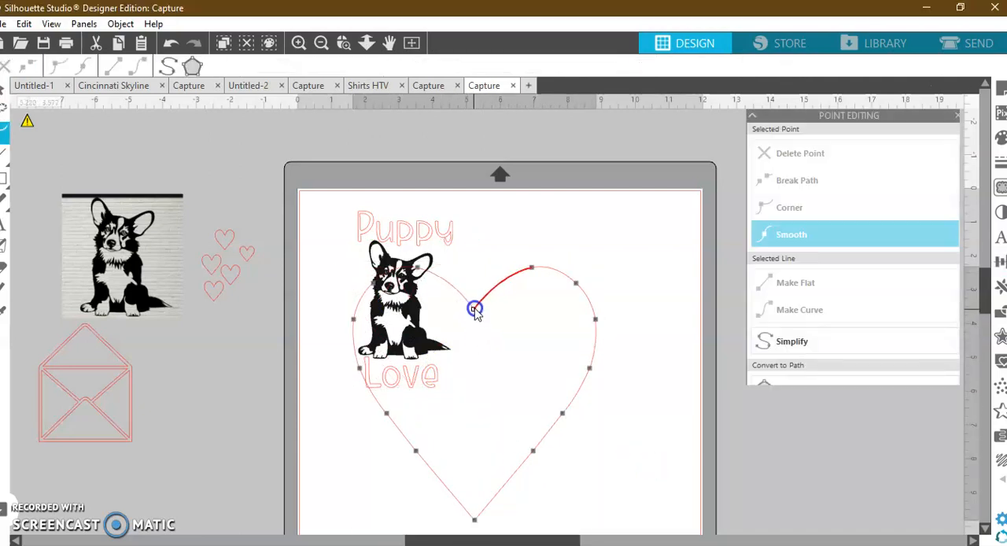
left_click(479, 524)
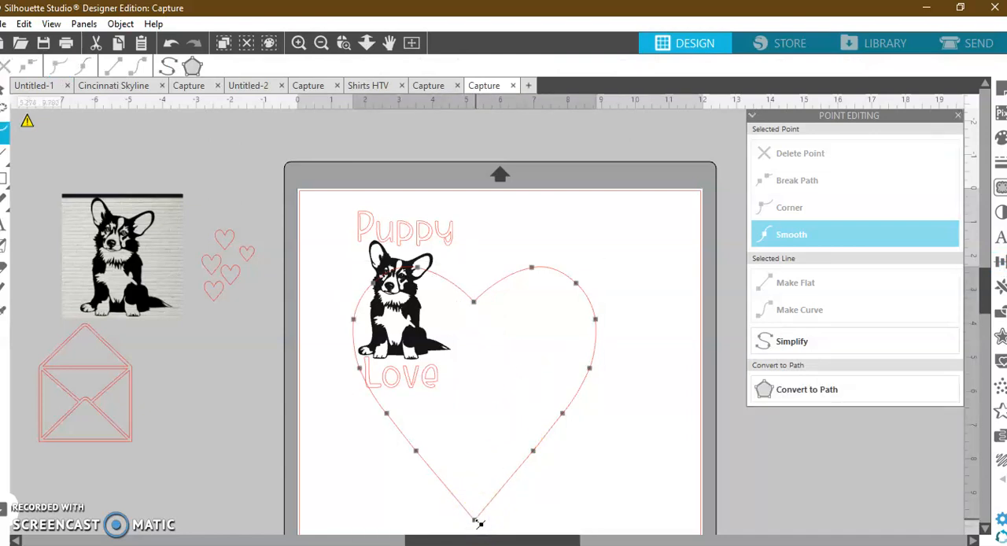
left_click_drag(473, 512, 473, 490)
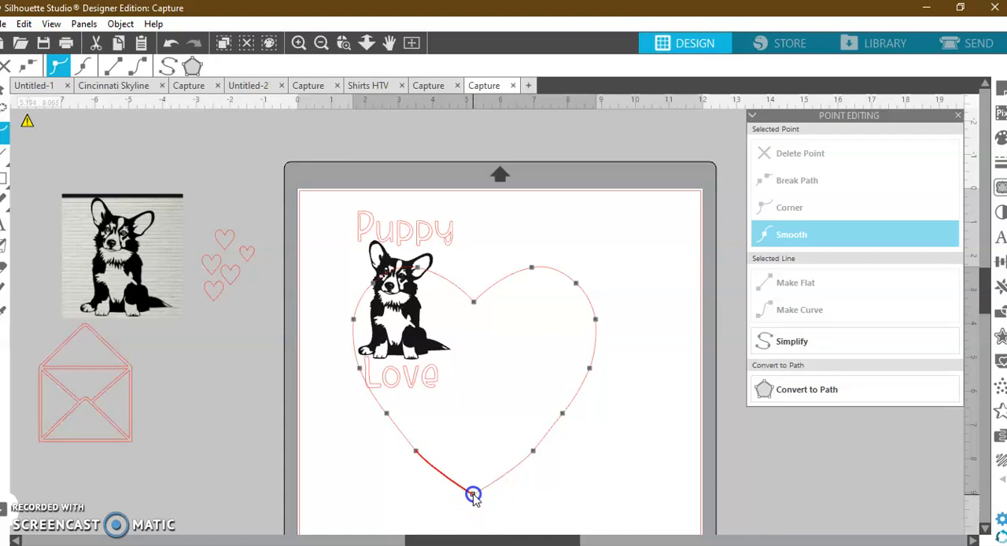
left_click(564, 494)
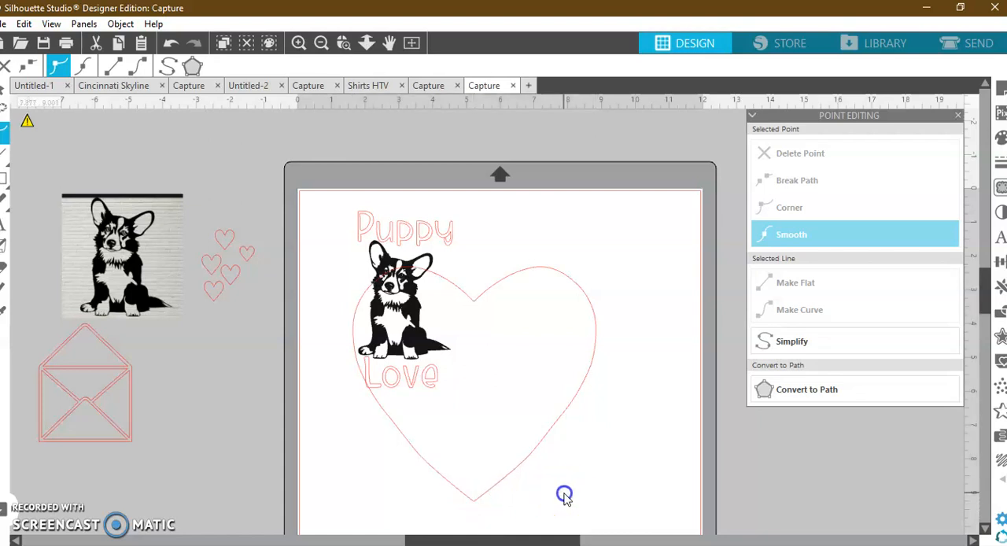
Add an edit point on the right-hand curve of the large heart.
left_click(588, 379)
left_click(588, 377)
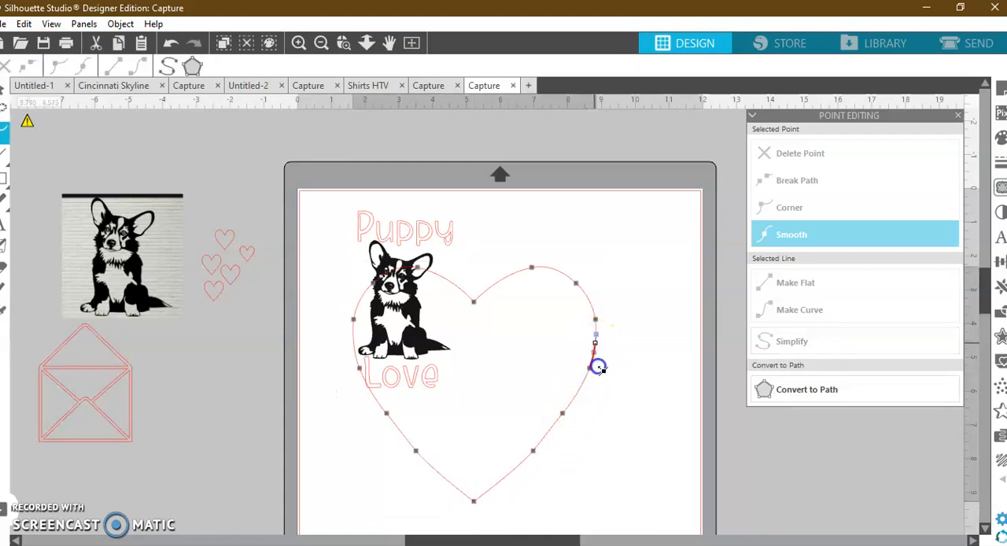
left_click(606, 383)
left_click(596, 349)
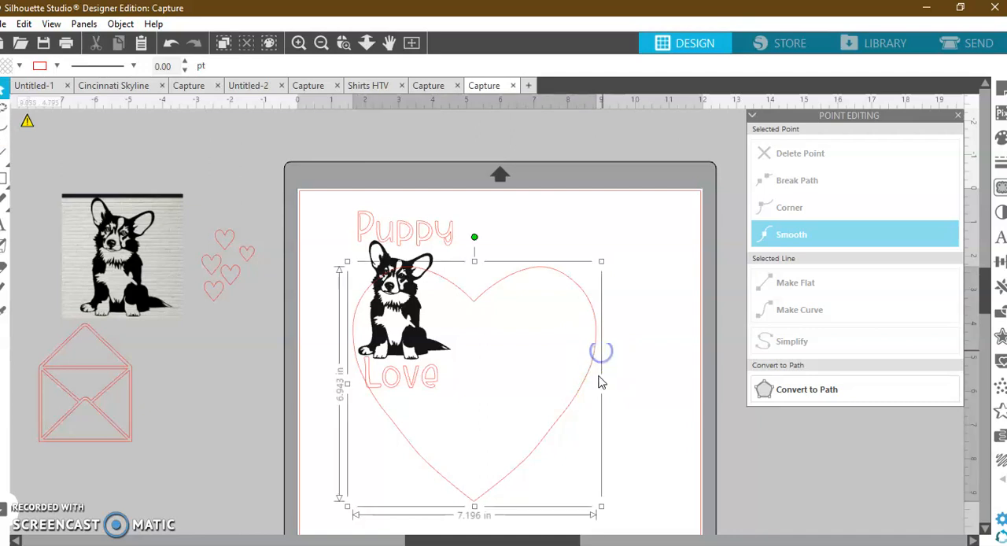
Widen the large heart to about 8.220 in and move it around the corgi and lettering.
left_click(602, 383)
left_click_drag(606, 385, 638, 380)
left_click_drag(510, 322, 419, 213)
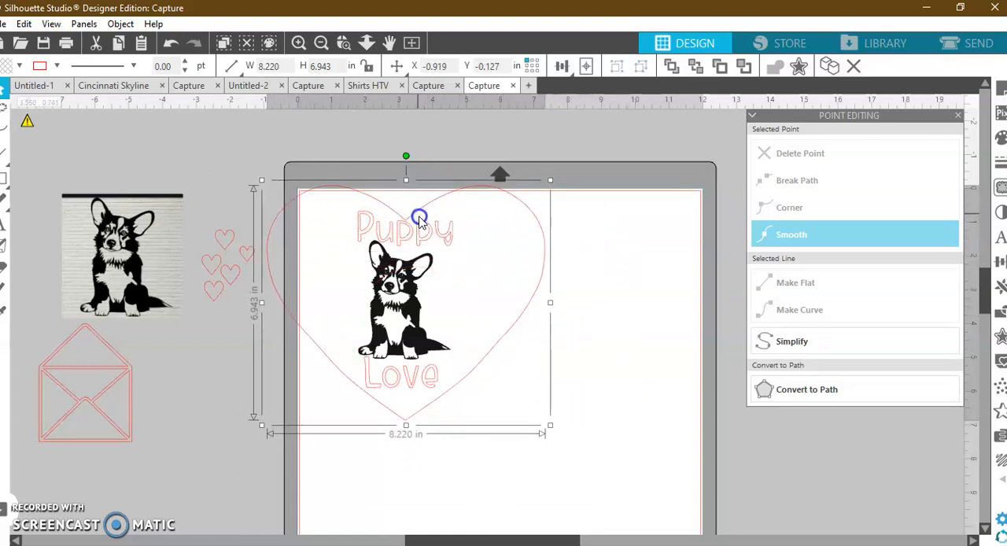
Delete the lowest edit point on each side of the large heart to smooth the lines running to its tip.
double_click(476, 370)
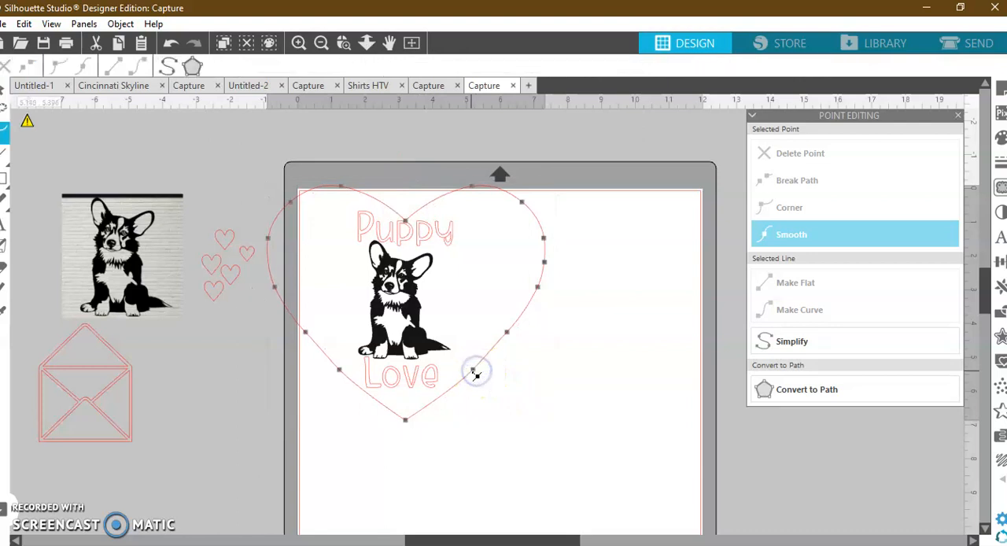
left_click(818, 153)
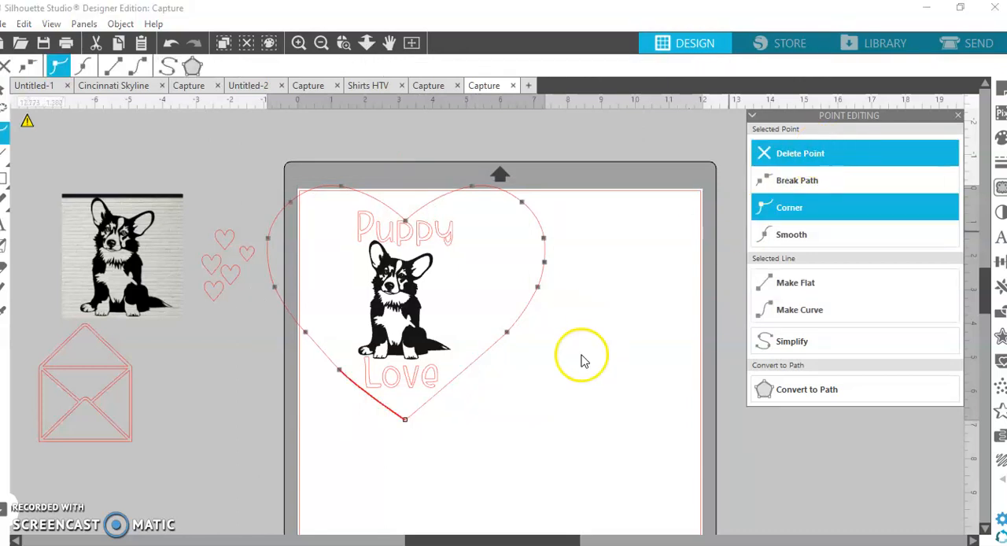
left_click(518, 410)
left_click(341, 374)
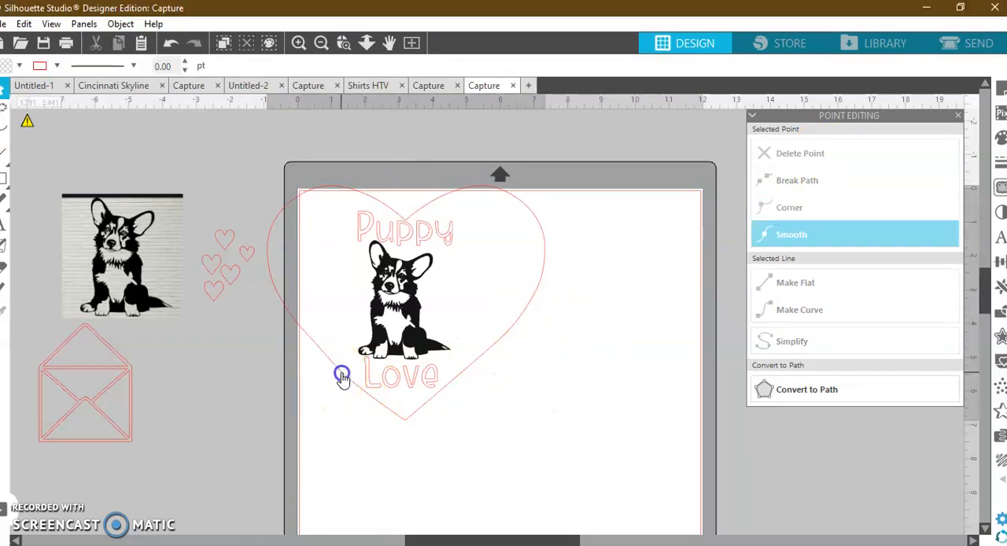
left_click(761, 209)
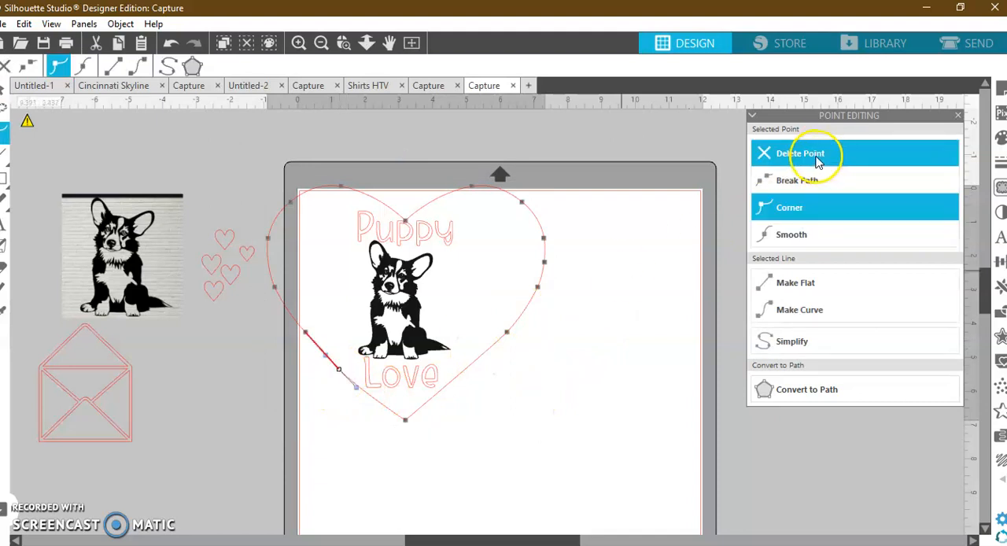
left_click(553, 439)
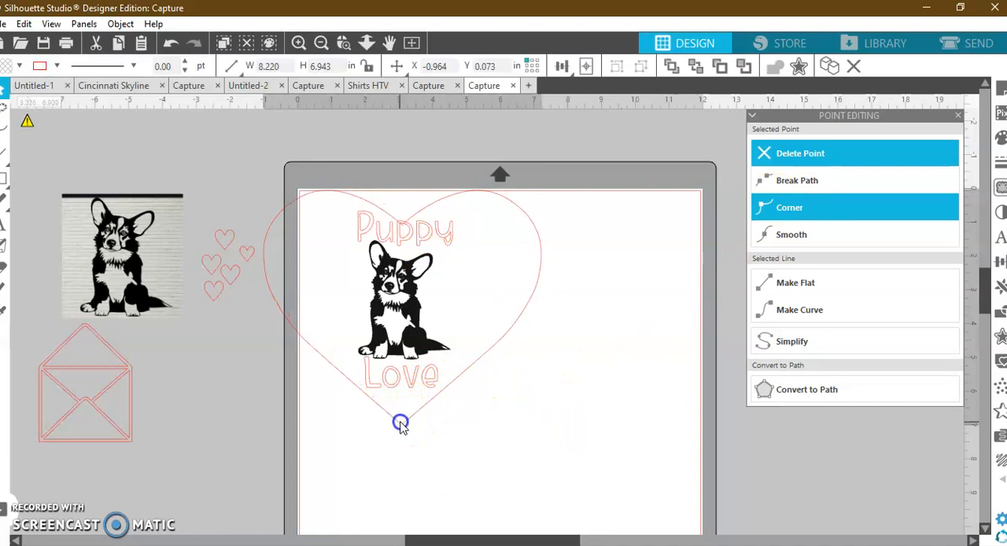
Narrow the large heart to about 6.262 in from both sides and reposition it centered around the corgi and lettering.
left_click(462, 390)
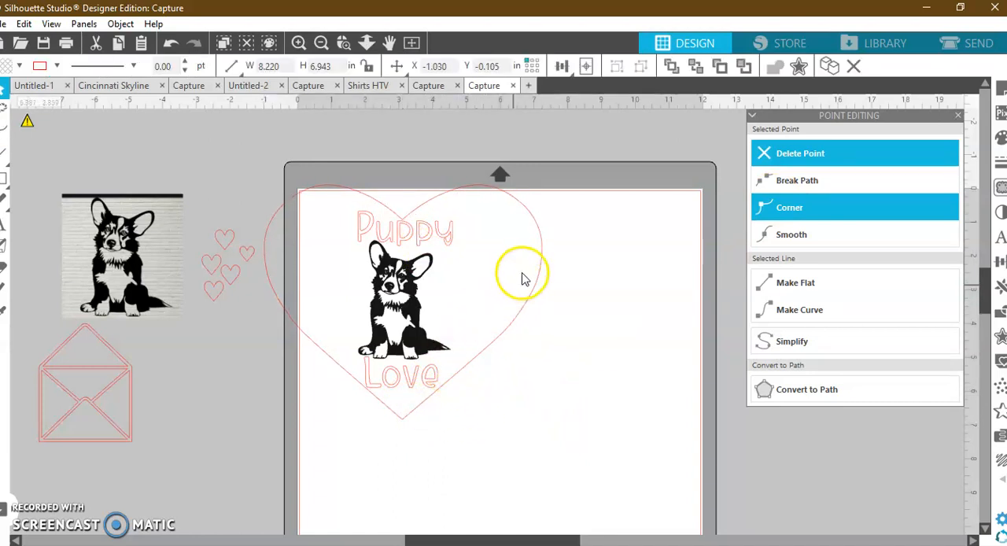
left_click(265, 270)
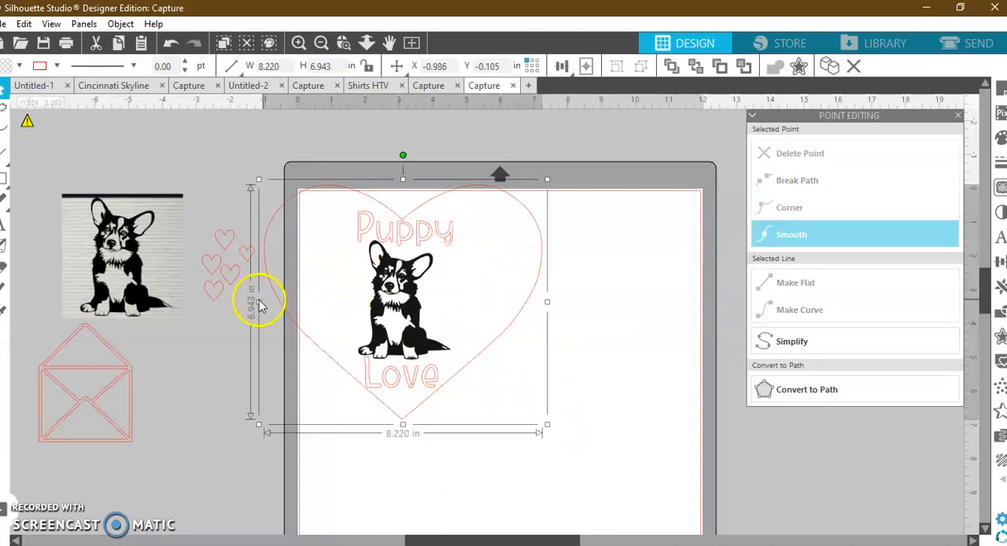
left_click_drag(258, 301, 288, 311)
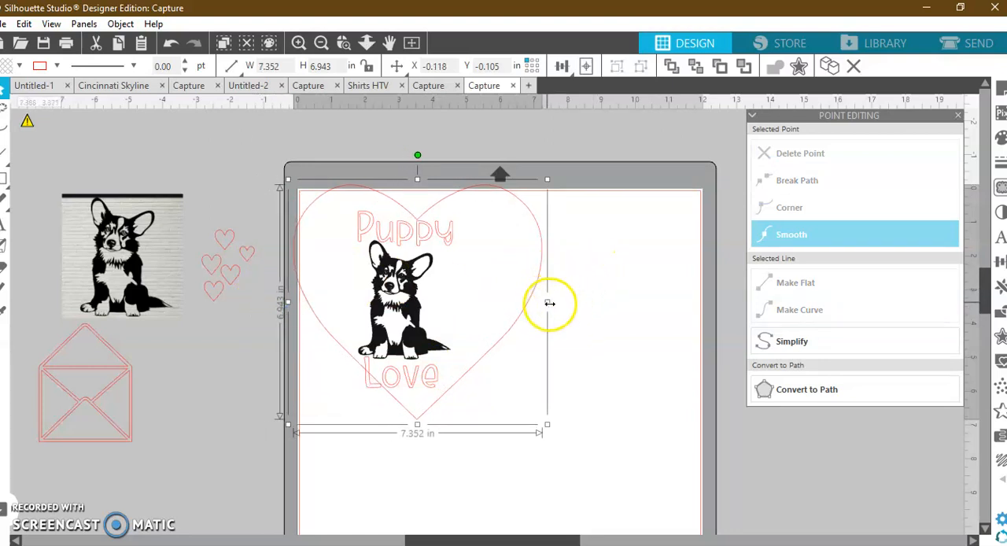
left_click_drag(546, 306, 497, 300)
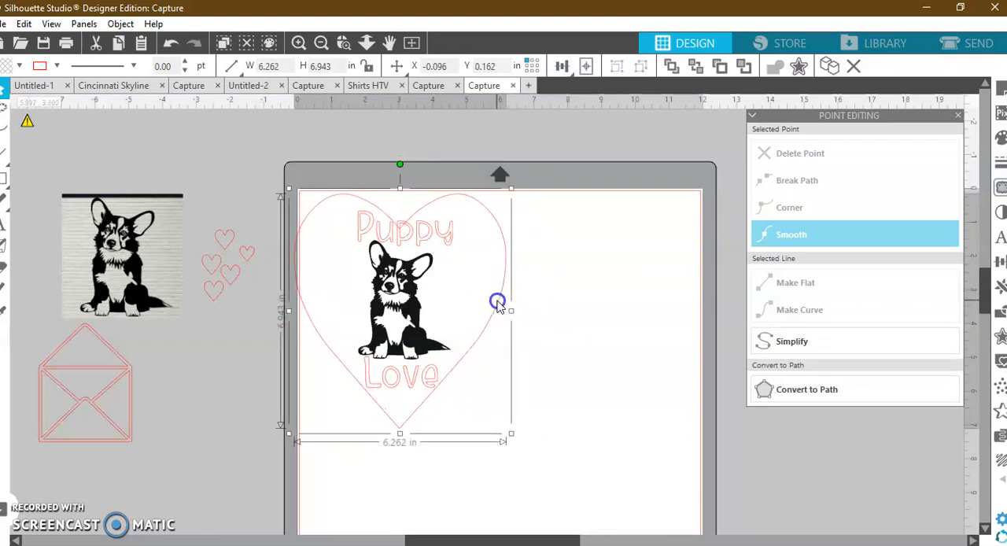
Move the word "Puppy" slightly down so it sits closer to the corgi's ears, below the heart's notch.
left_click(416, 241)
left_click_drag(416, 247, 417, 253)
left_click(416, 250)
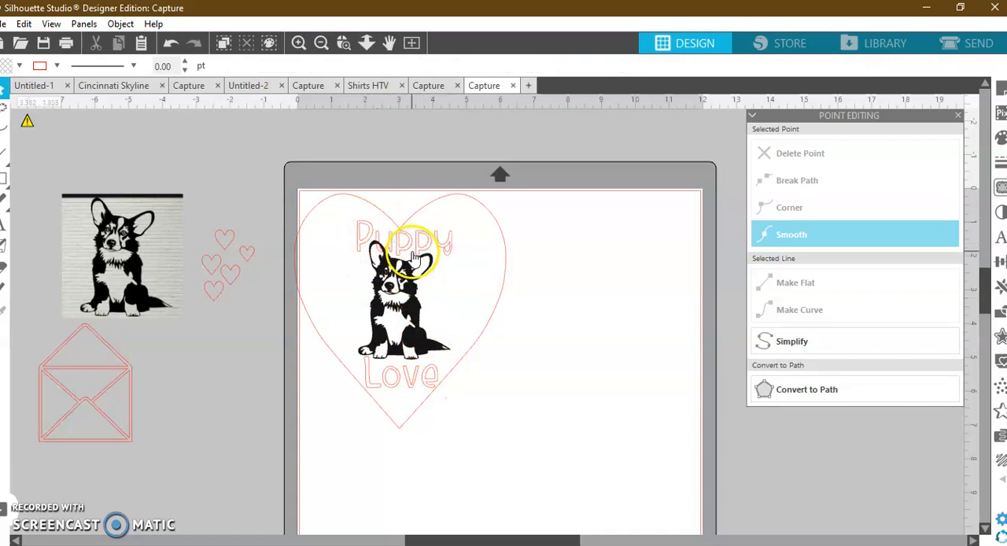
left_click(404, 303)
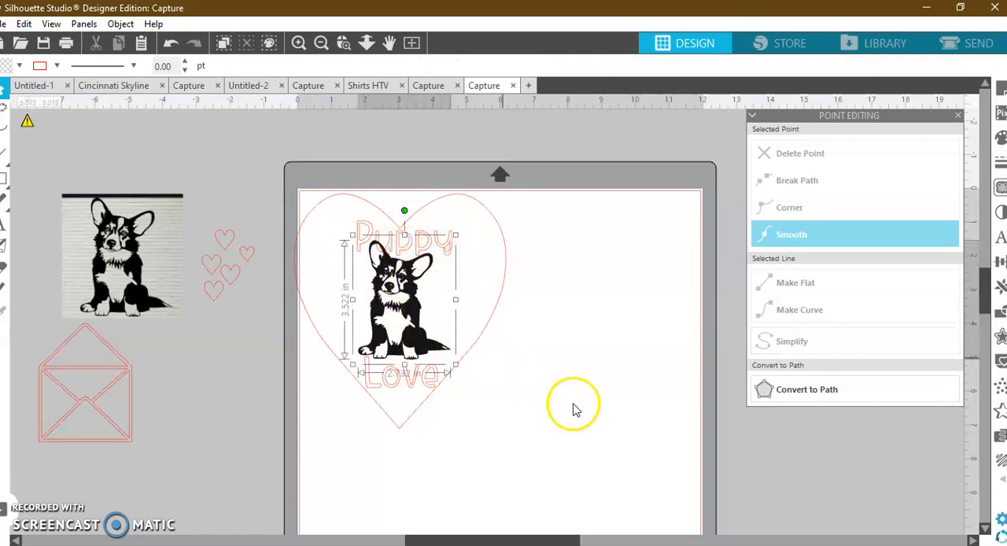
left_click(588, 424)
Set the cutting mat reveal to 60% in the page setup.
left_click(999, 88)
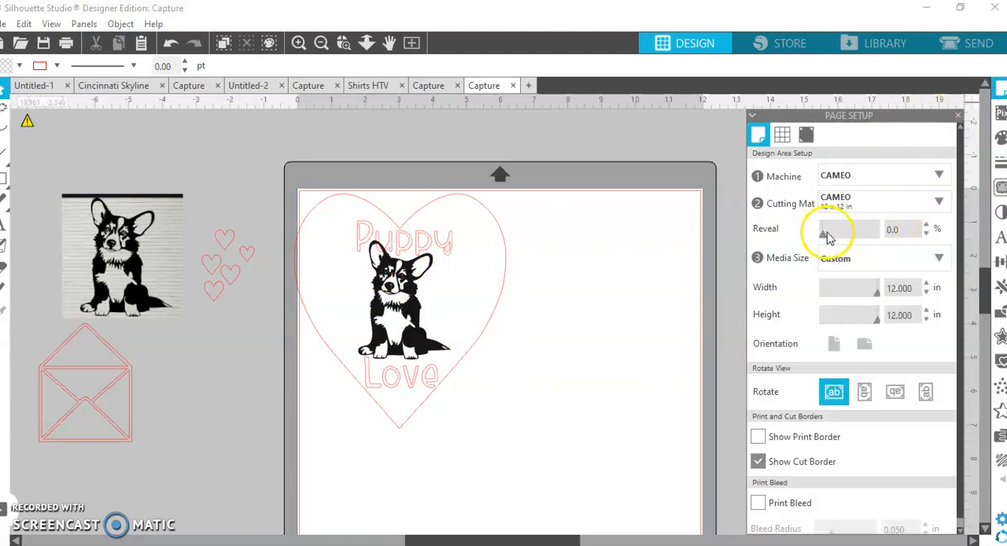
left_click_drag(825, 238, 857, 245)
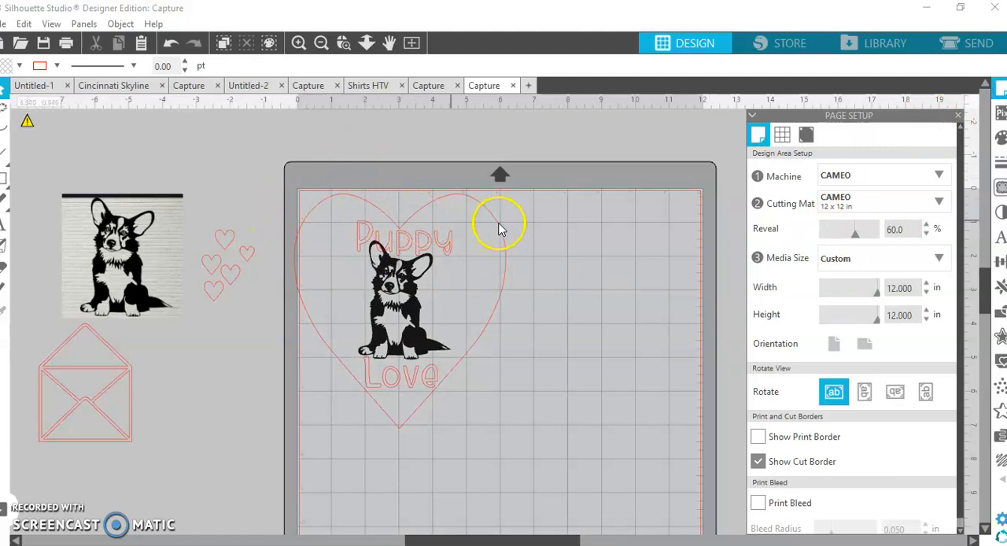
Move the whole heart, corgi and lettering design fully onto the mat and scale it down to about 5.445 in wide.
left_click_drag(529, 469, 320, 261)
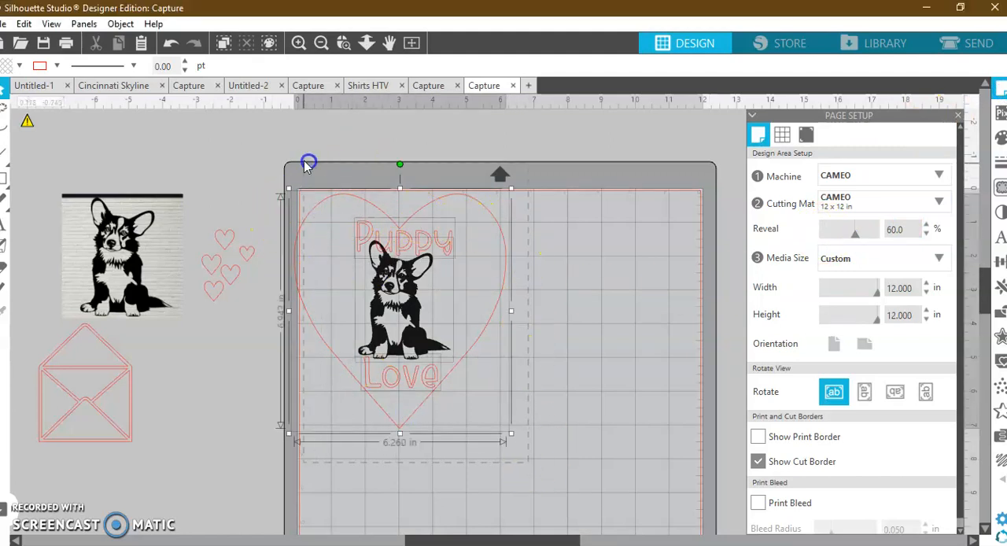
left_click_drag(413, 218, 426, 223)
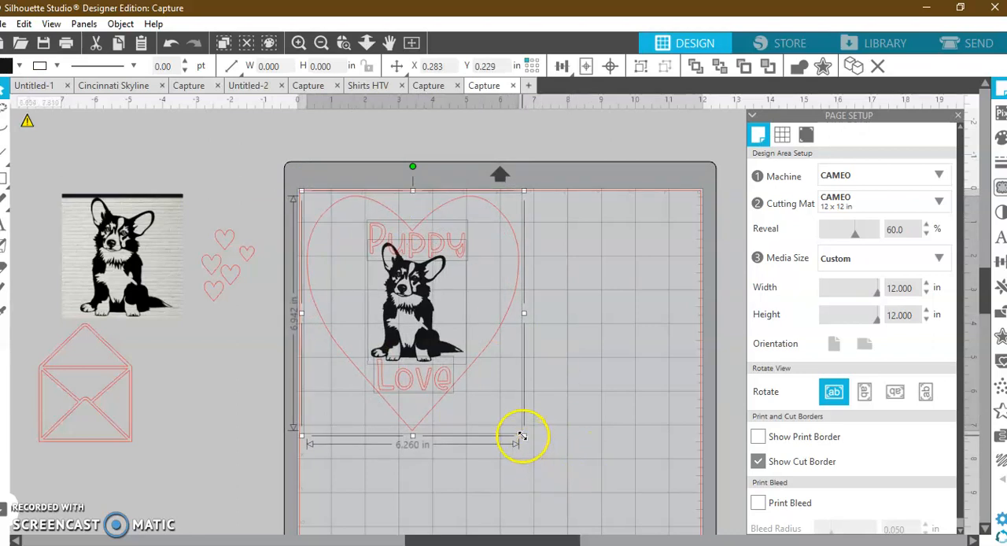
left_click_drag(523, 439, 497, 408)
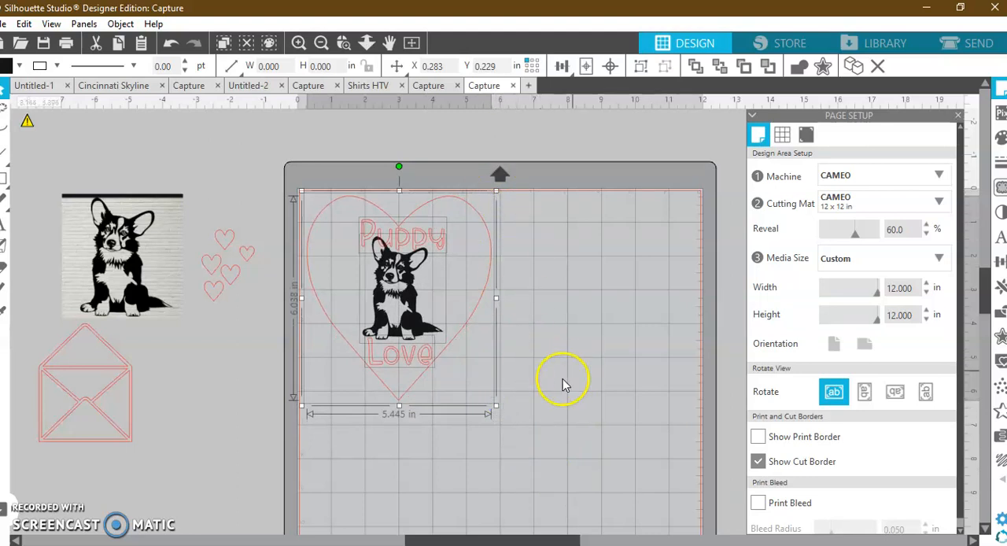
left_click(494, 488)
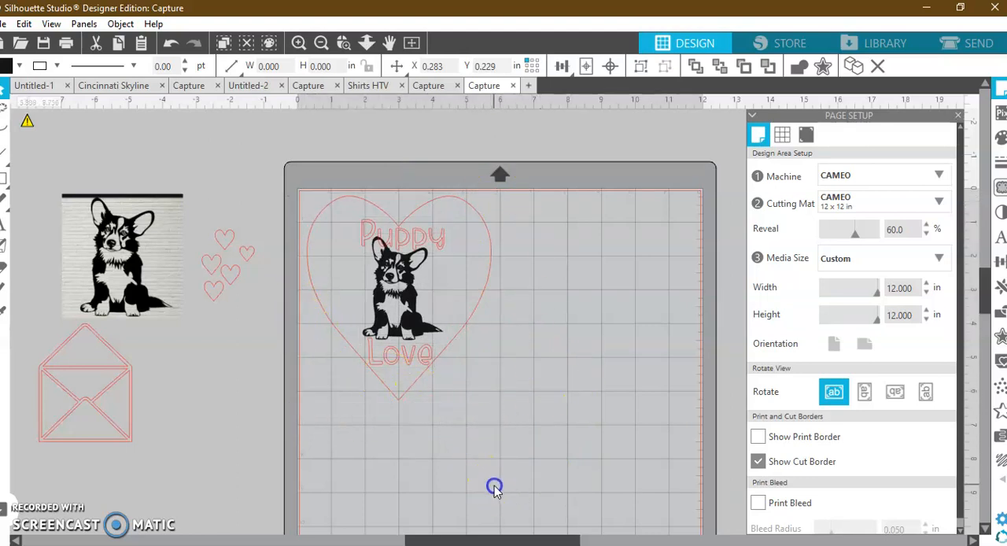
Delete the large heart framing the corgi and lettering.
left_click(404, 287)
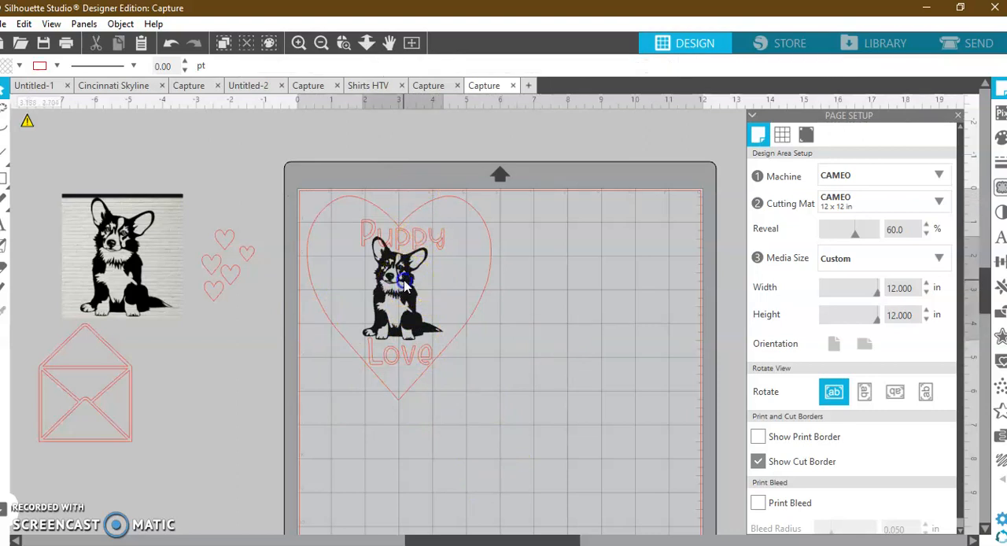
left_click(491, 250)
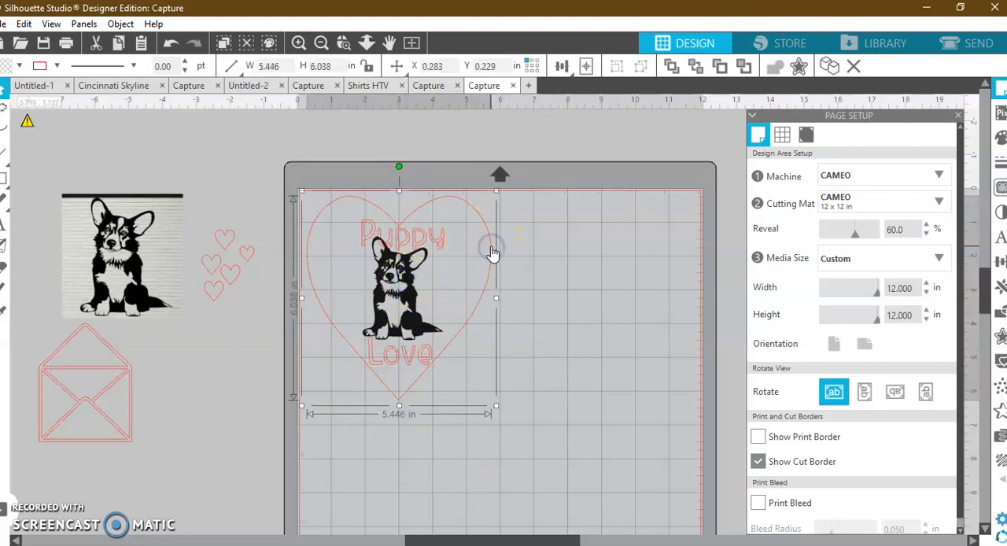
key("Delete")
Move "Puppy" above the mat and "Love" beside the envelope so only the corgi remains on the mat.
left_click_drag(432, 249, 395, 137)
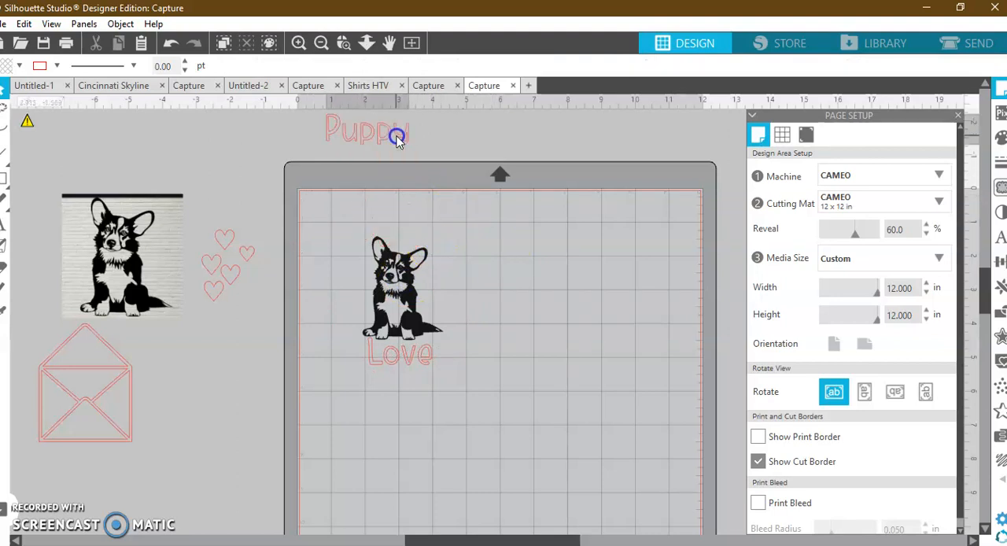
left_click(425, 283)
left_click_drag(449, 233, 492, 174)
mouse_move(485, 303)
left_mouse_down()
mouse_move(422, 370)
mouse_move(274, 399)
mouse_move(217, 387)
left_mouse_up()
Enlarge the corgi proportionally to about 4.855 by 6.259 in and shift it slightly inward from the mat's edge.
left_click(408, 329)
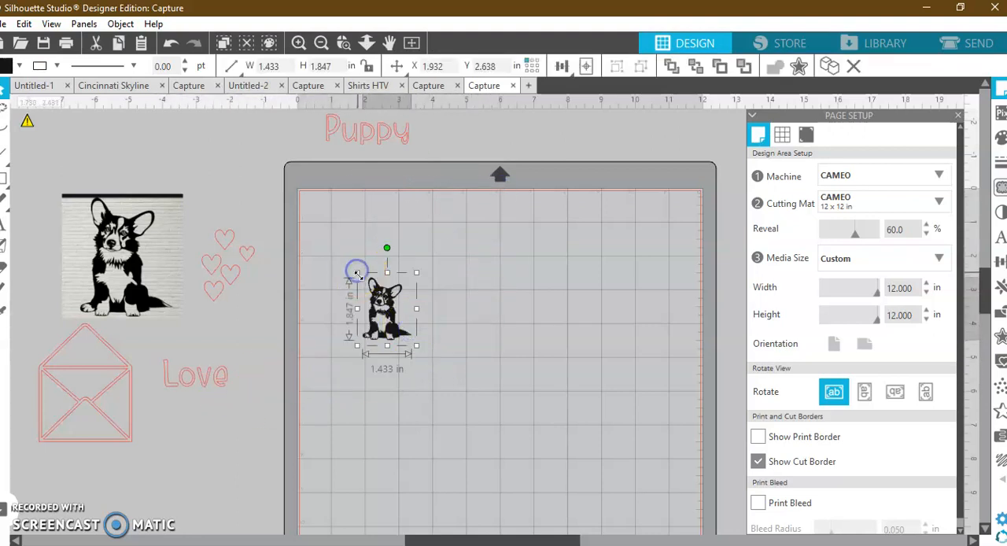
left_click_drag(356, 273, 331, 224)
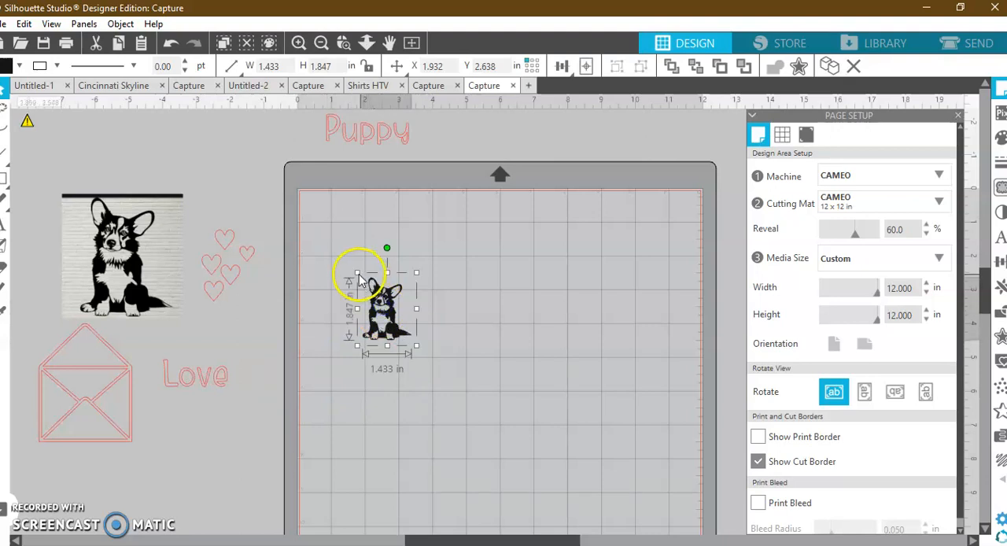
left_click_drag(354, 270, 303, 187)
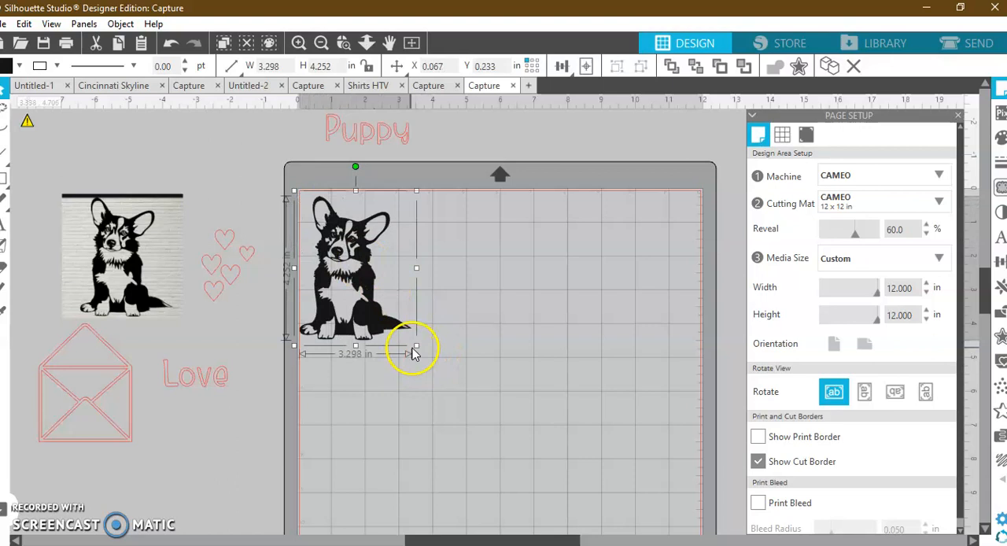
left_click_drag(421, 354, 470, 413)
left_click_drag(393, 322, 450, 342)
Place "Puppy" and "Love" side by side beneath the corgi and align the two words vertically by their middles.
left_click_drag(384, 137, 379, 443)
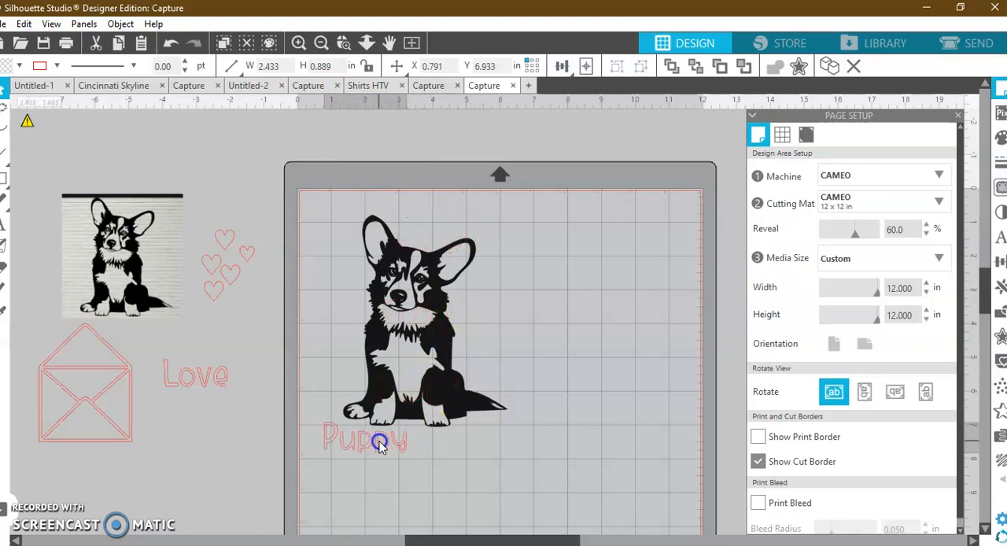
left_click_drag(341, 416, 445, 441)
left_click_drag(545, 451, 346, 447)
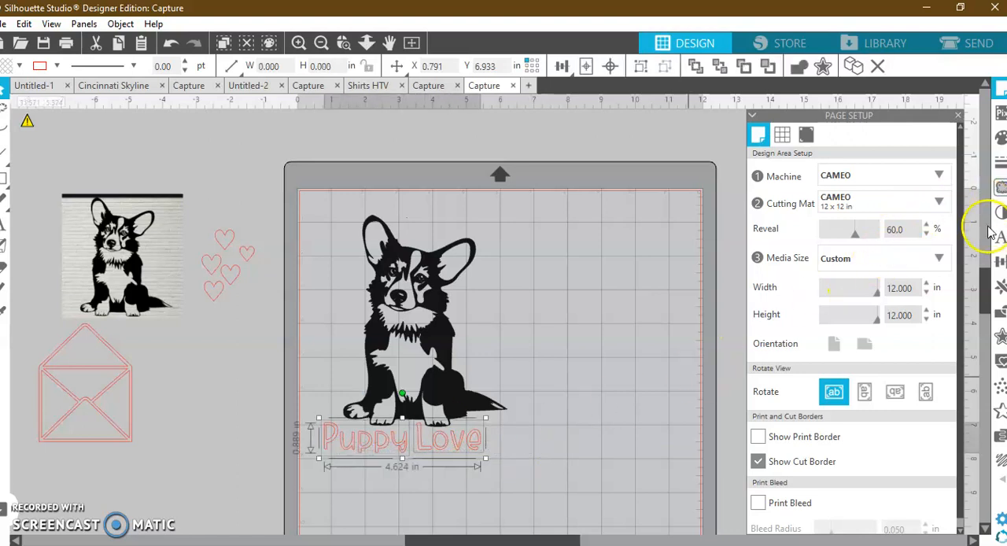
left_click(999, 265)
left_click(935, 233)
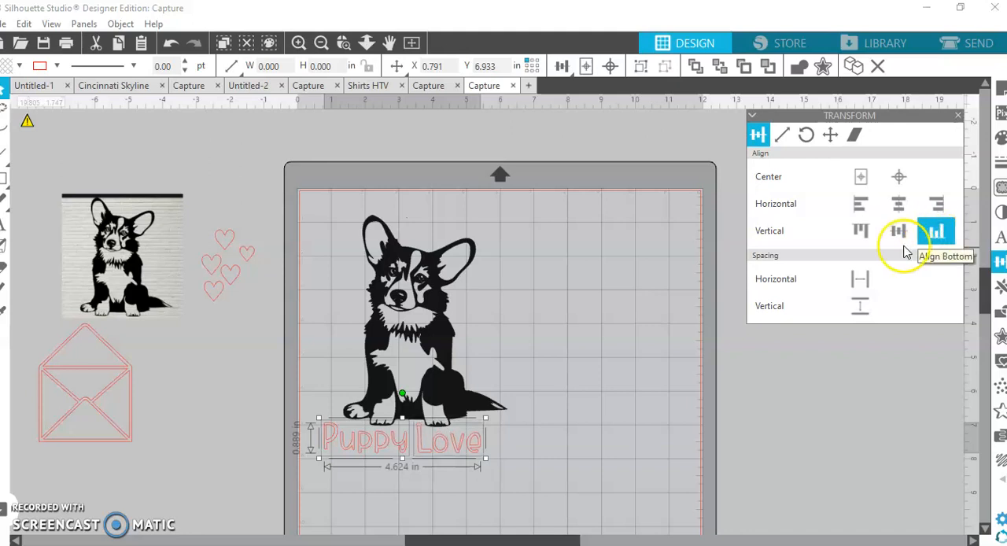
left_click(901, 234)
left_click(864, 238)
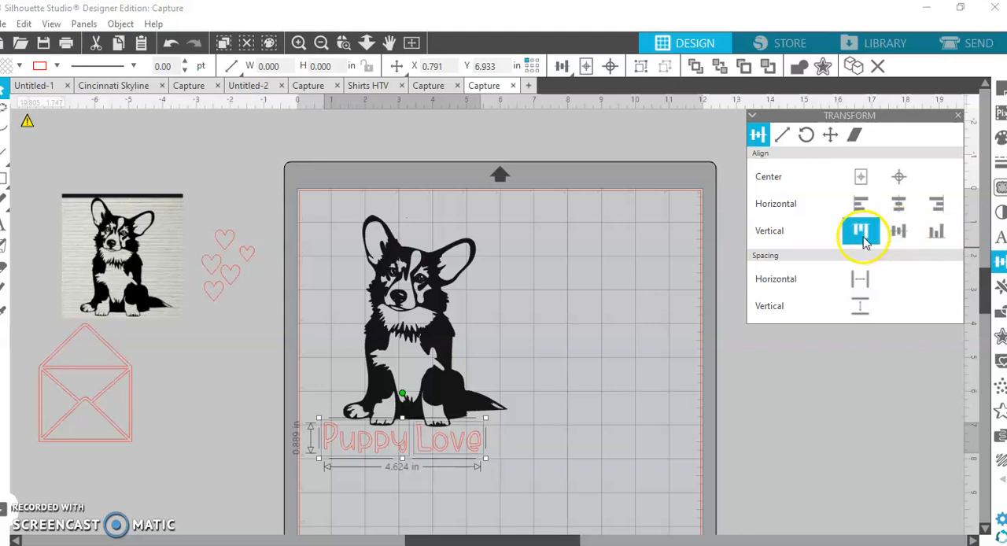
left_click(902, 233)
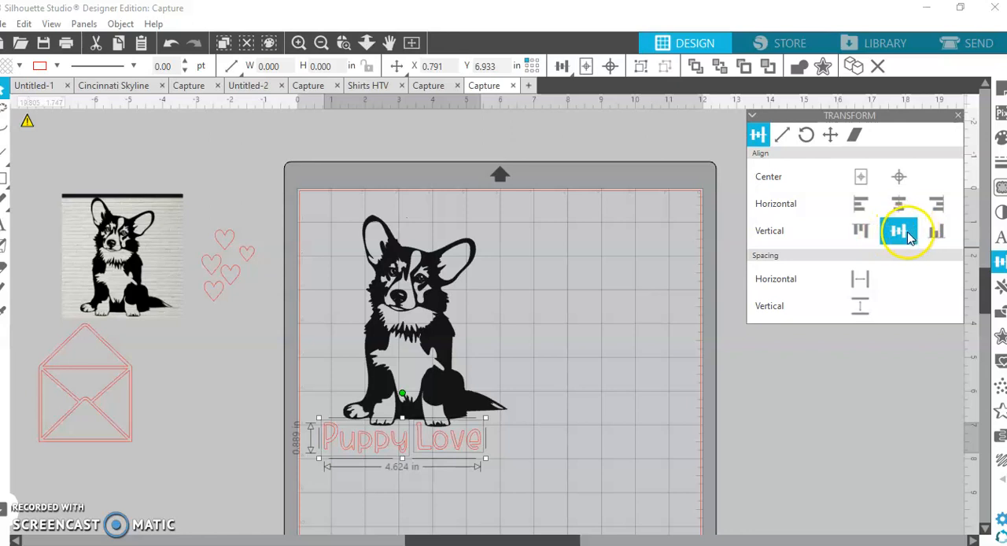
Move "Love" slightly away from "Puppy" to widen the gap, and combine both words into a compound path.
left_click(602, 463)
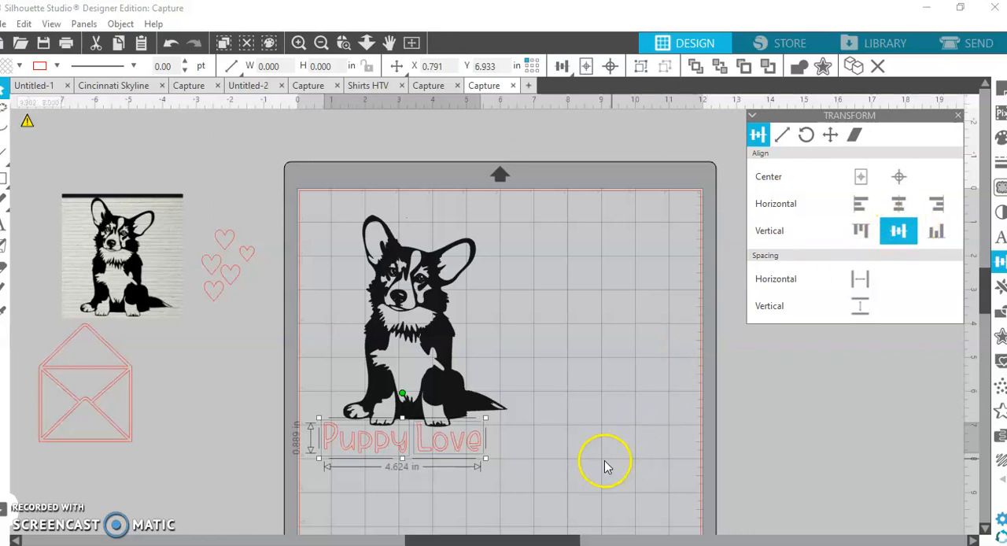
left_click(437, 446)
left_click(563, 469)
left_click_drag(547, 464, 333, 448)
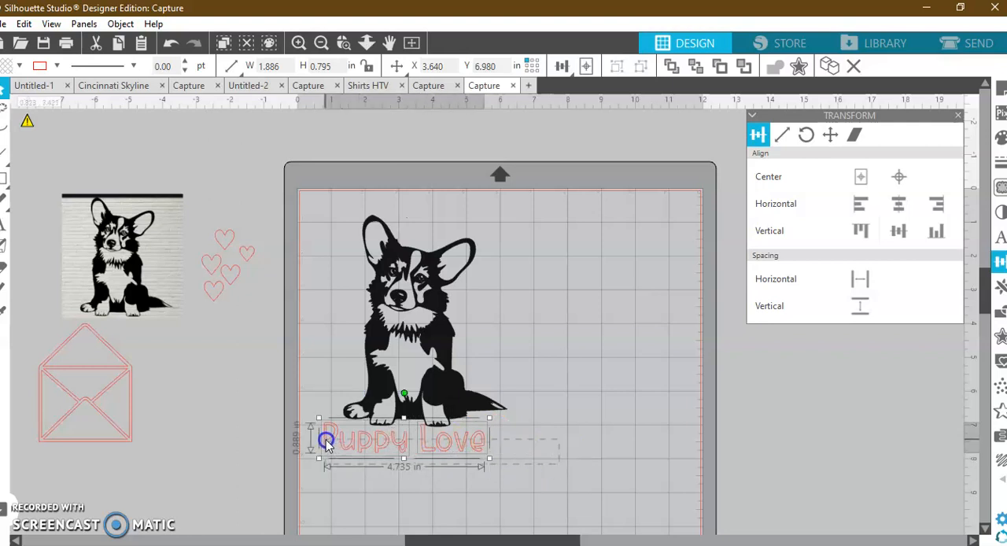
right_click(393, 443)
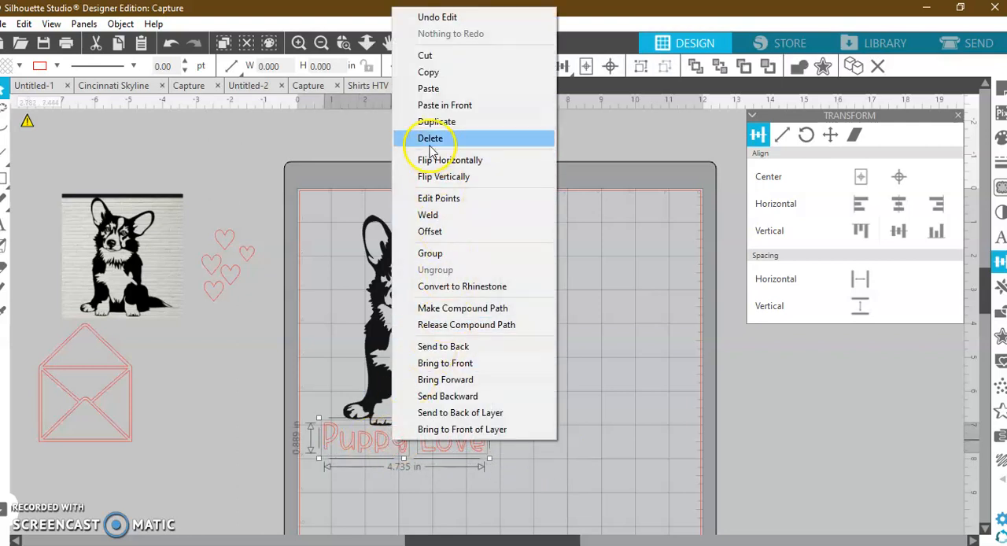
left_click(472, 309)
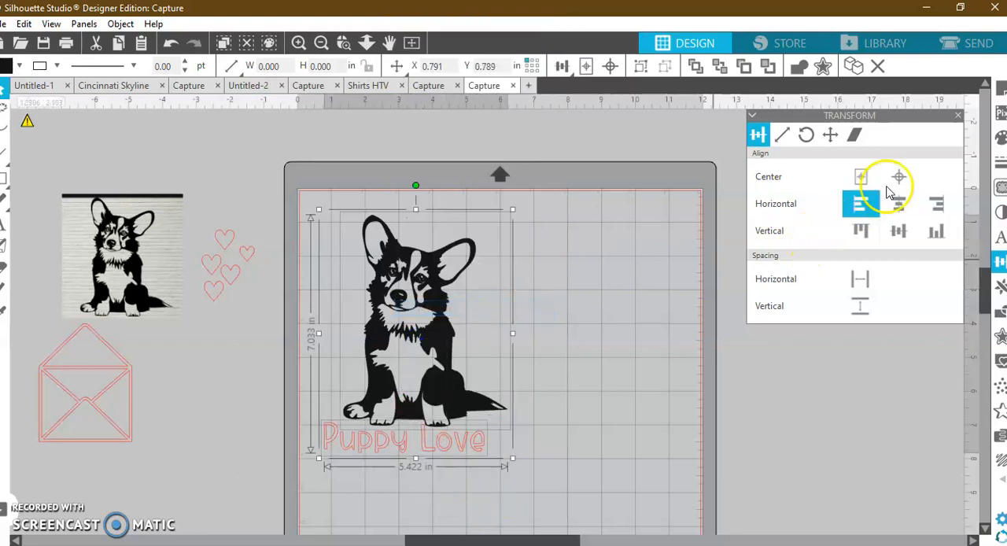
Align the corgi and lettering horizontally by their centers, and shift the lettering slightly left and down.
left_click(902, 205)
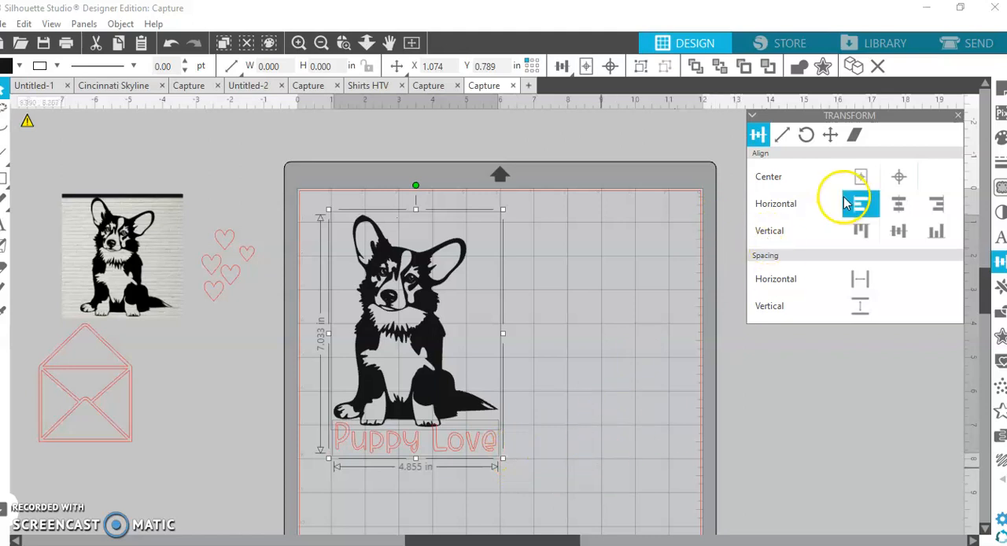
left_click(587, 458)
mouse_move(472, 448)
left_mouse_down()
mouse_move(453, 445)
mouse_move(464, 446)
left_mouse_up()
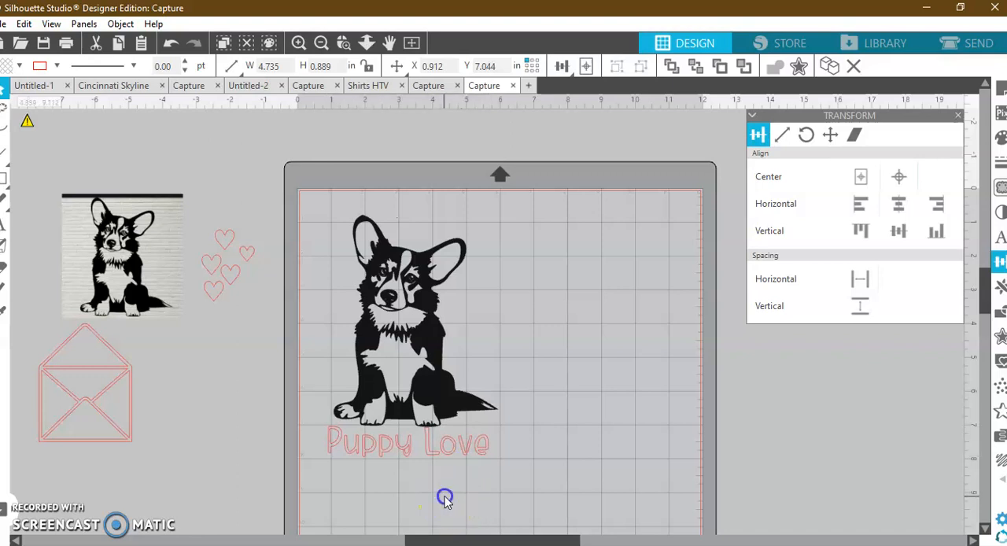
Move the corgi slightly up and right, and nudge the lettering closer beneath its paws.
left_click(407, 306)
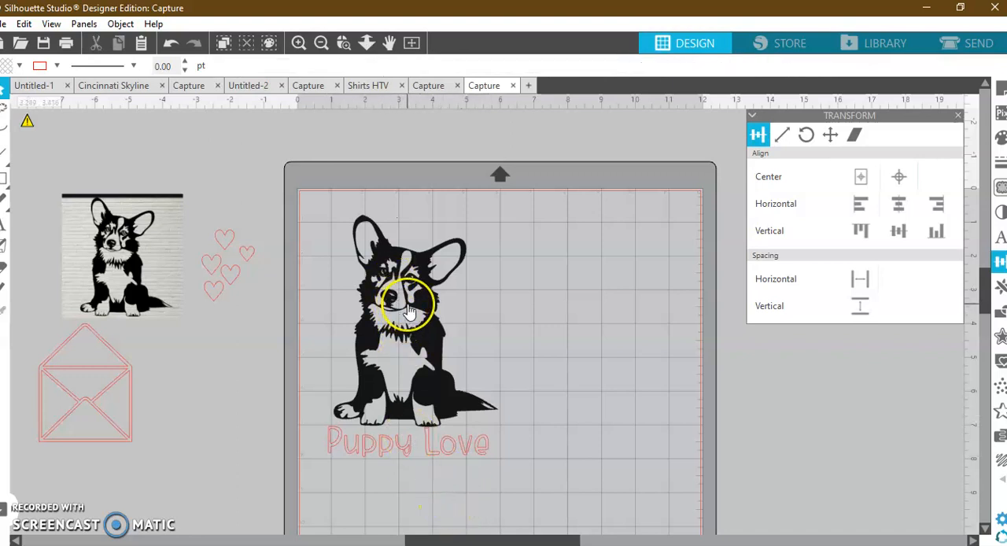
left_click_drag(410, 312, 426, 289)
left_click(411, 453)
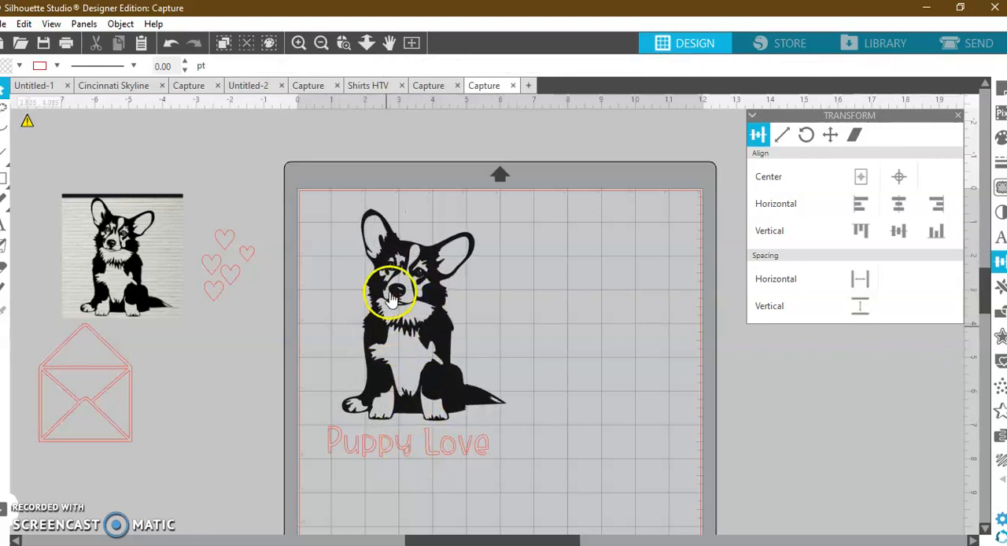
mouse_move(395, 378)
left_mouse_down()
mouse_move(404, 395)
mouse_move(394, 375)
left_mouse_up()
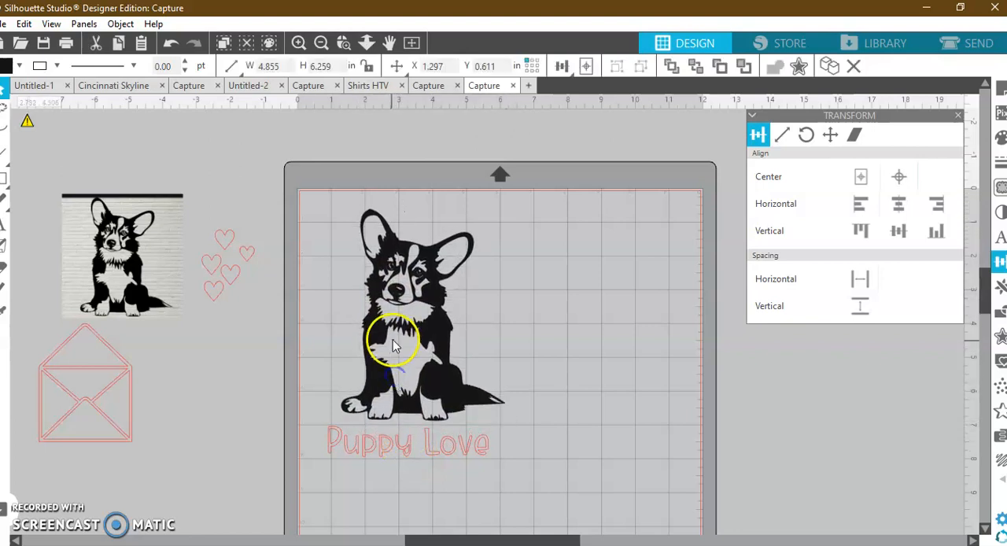
left_click_drag(400, 444, 405, 445)
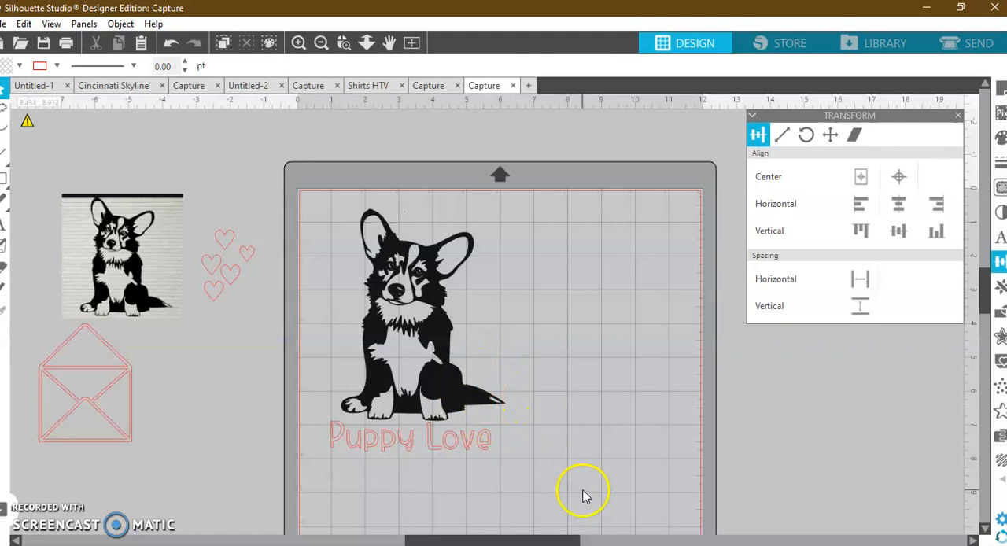
Place a small heart at each upper end of the lettering and move the whole design toward the mat's center.
left_click_drag(233, 275, 501, 420)
left_click_drag(210, 285, 318, 430)
left_click_drag(541, 466, 313, 316)
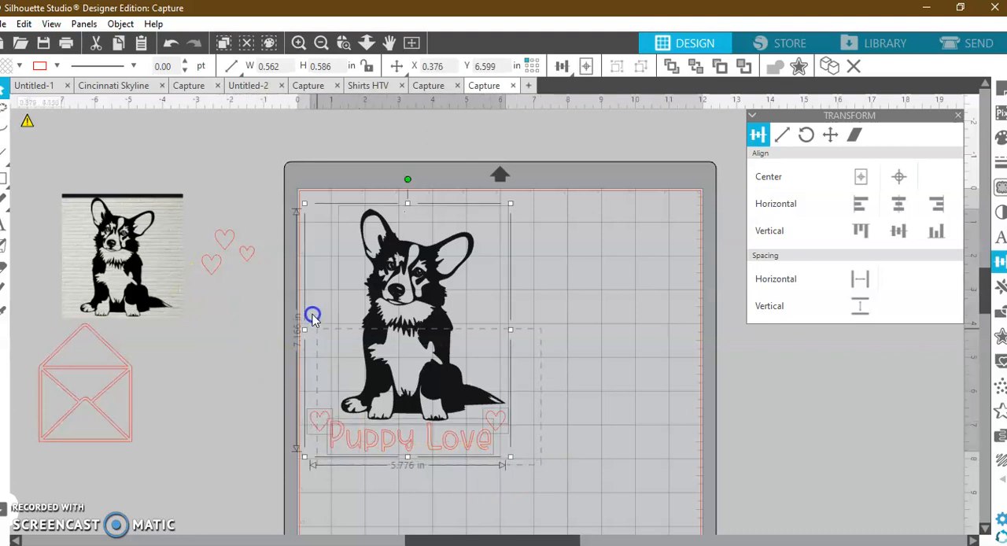
left_click_drag(397, 342, 504, 357)
left_click_drag(571, 479, 297, 281)
left_click_drag(391, 351, 456, 341)
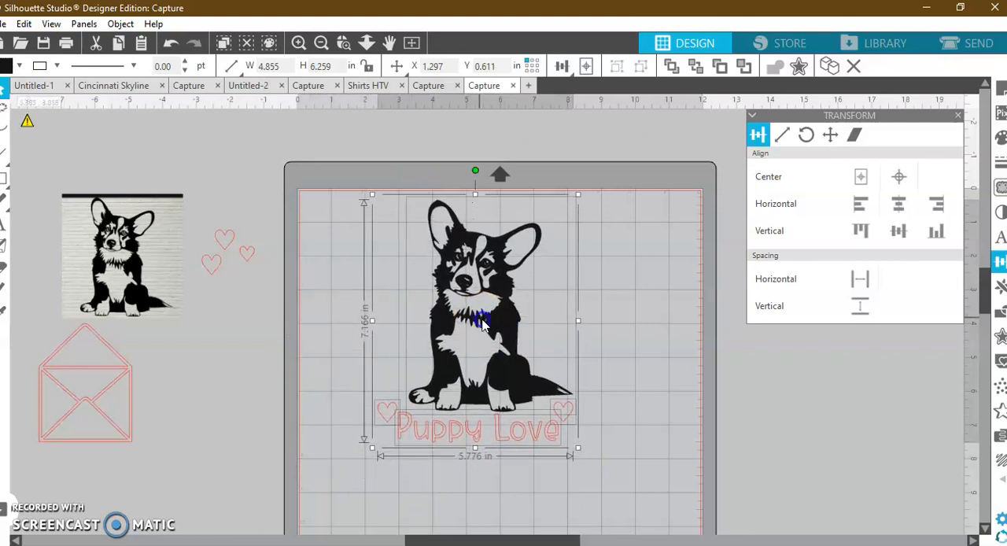
left_click(611, 423)
Place the smallest heart below the heart after "Love", duplicate it, and put the copy below the heart before "Puppy".
left_click_drag(247, 253, 572, 444)
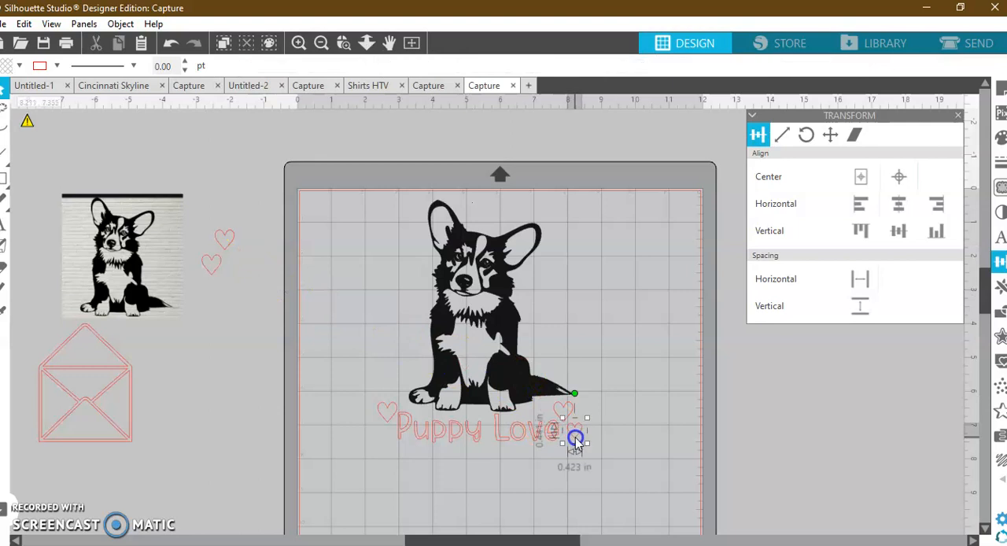
right_click(576, 441)
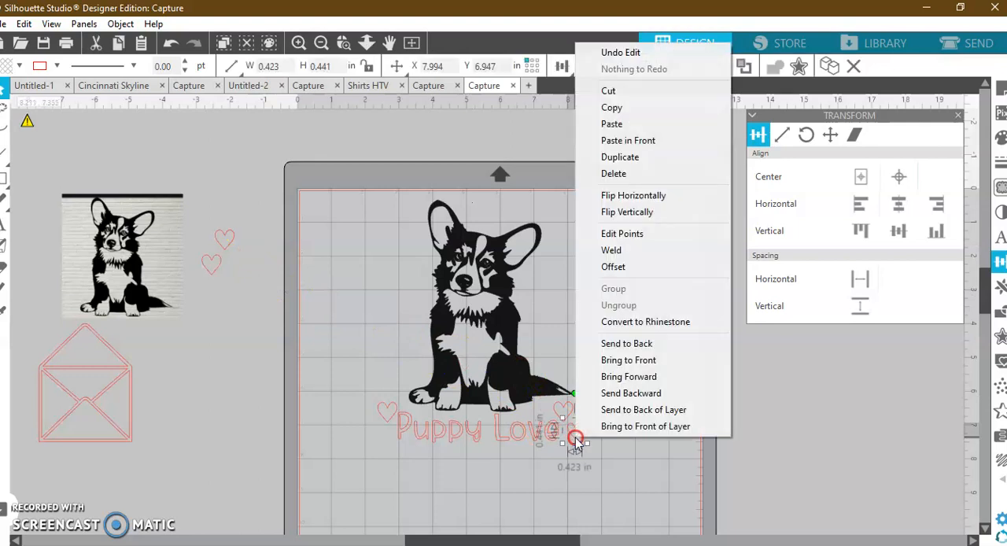
left_click(648, 157)
left_click_drag(516, 461, 386, 439)
left_click(571, 476)
Fill the "Puppy Love" lettering and its four small hearts with black.
left_click_drag(536, 476, 353, 418)
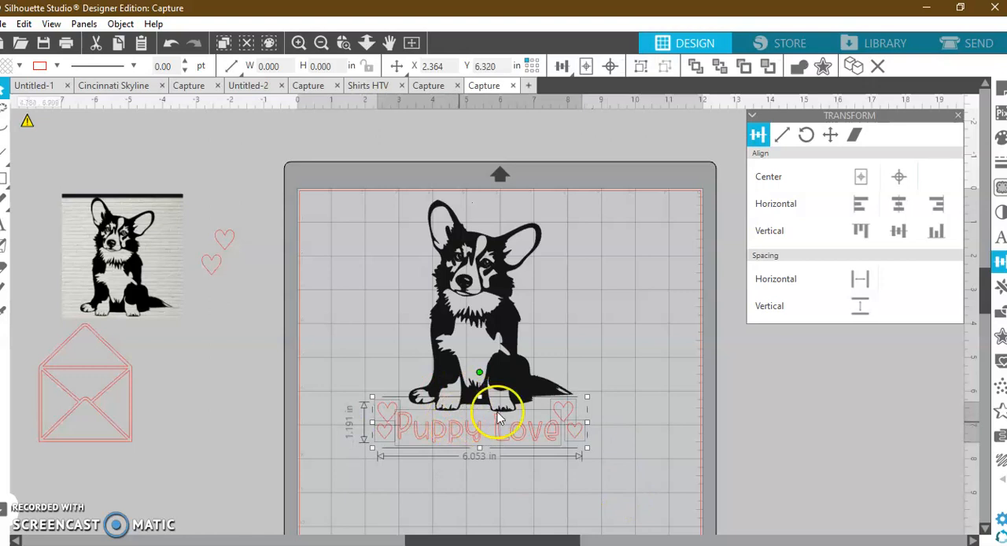
left_click(999, 138)
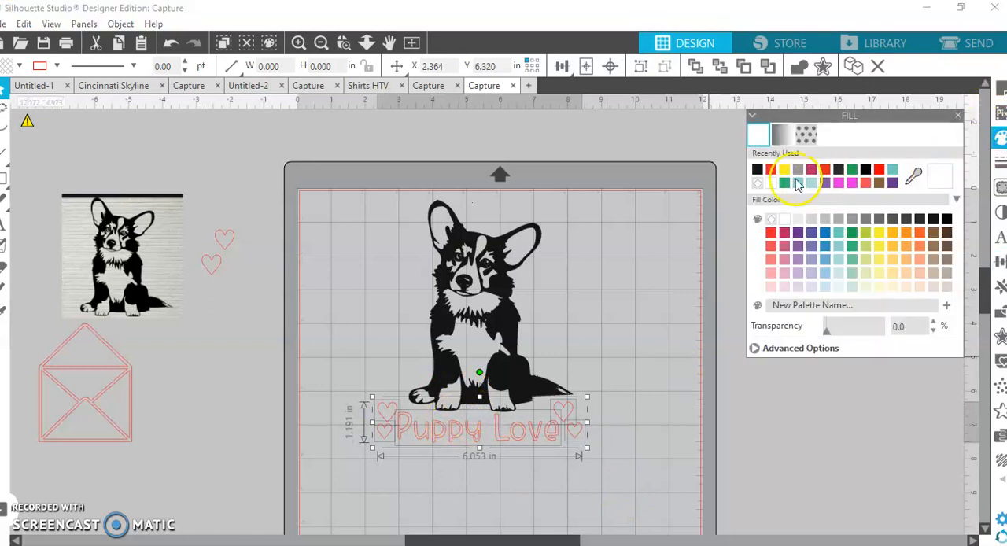
left_click(756, 170)
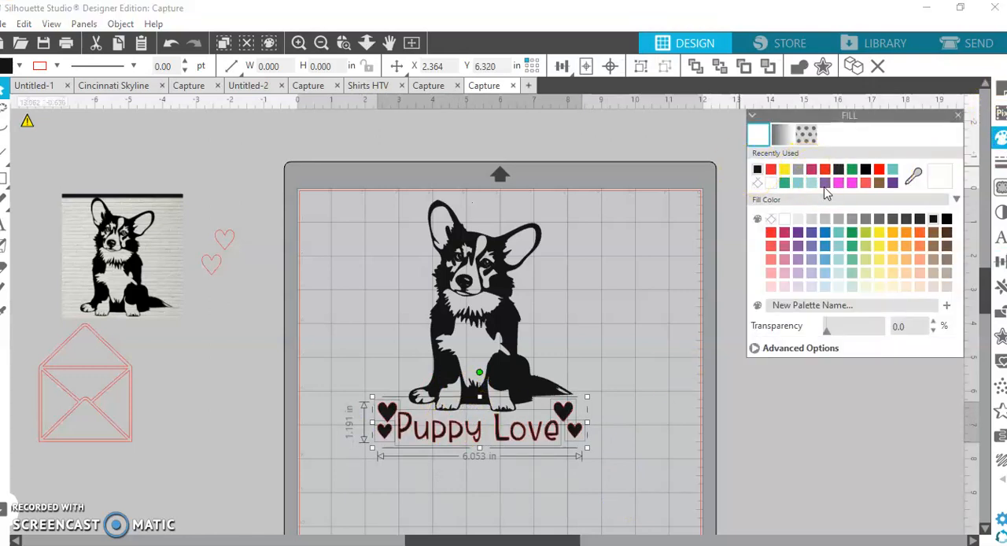
Set the line color of the lettering and its four hearts to black.
left_click(994, 162)
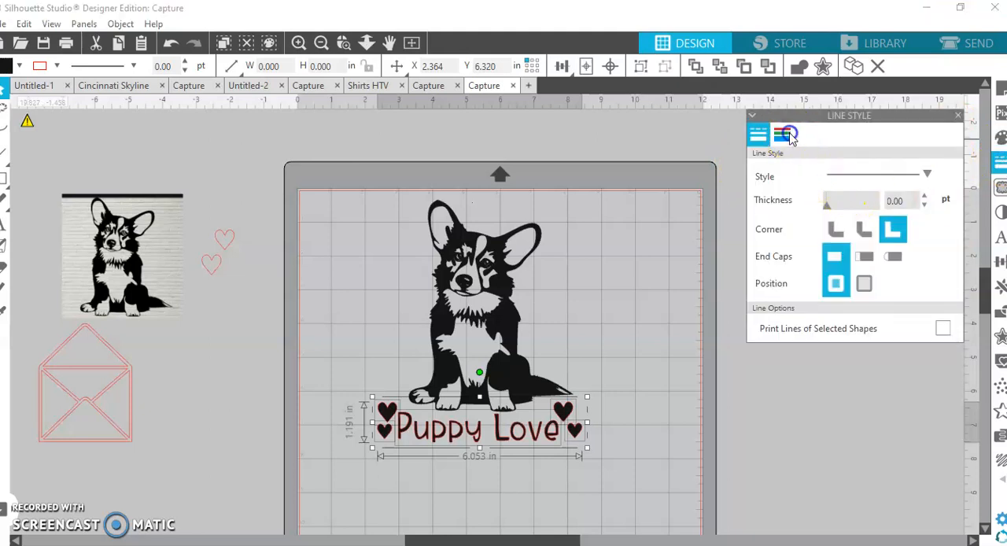
left_click(761, 176)
left_click(661, 468)
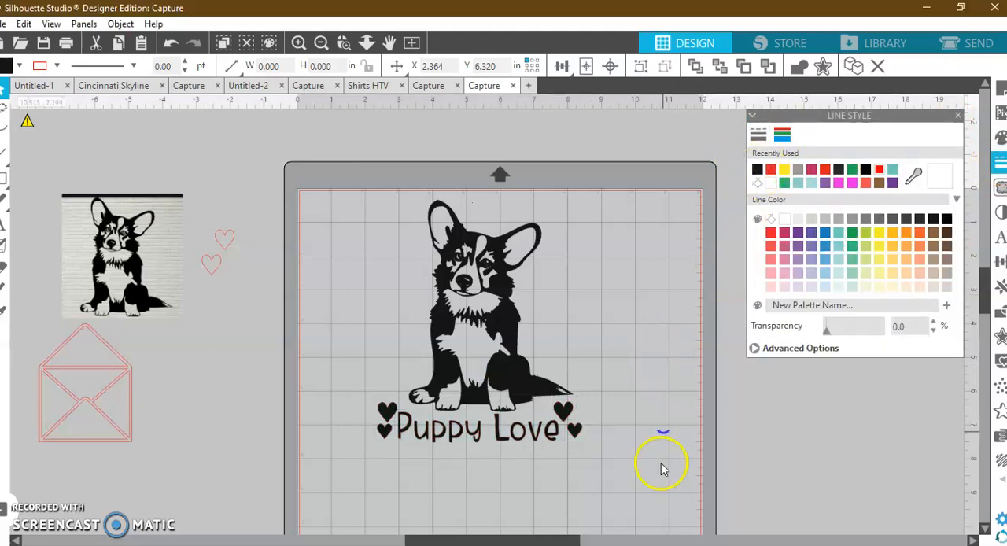
left_click(644, 480)
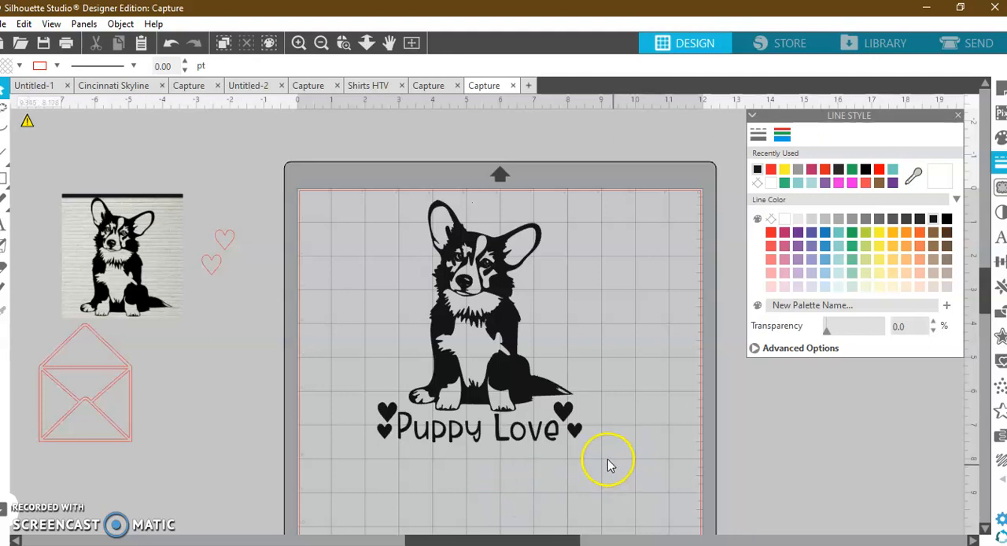
Prepare the design for cutting with the material set to Heat Transfer, Smooth and the CAMEO 4 as the cutting device.
left_click(969, 44)
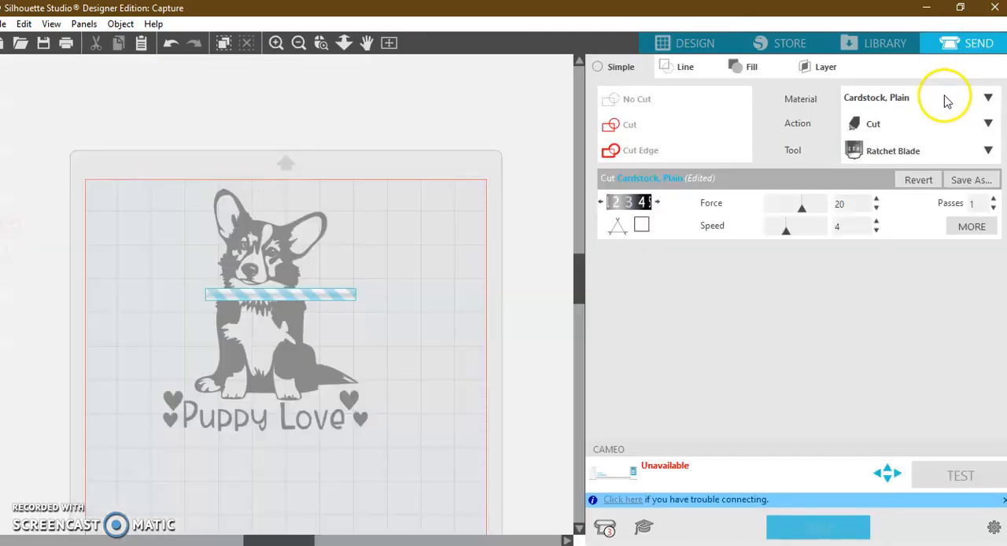
left_click(948, 101)
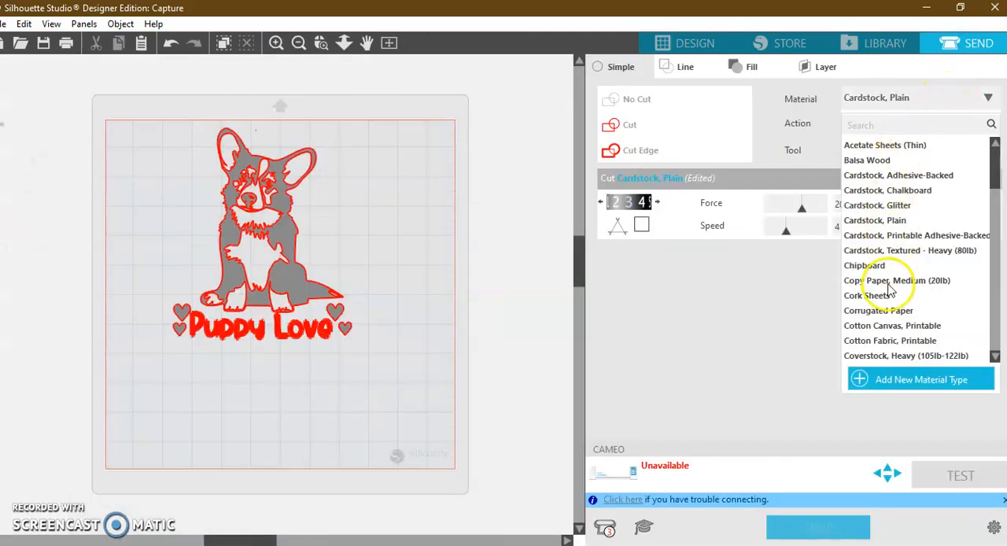
scroll(889, 292, "down", 5)
scroll(887, 299, "down", 2)
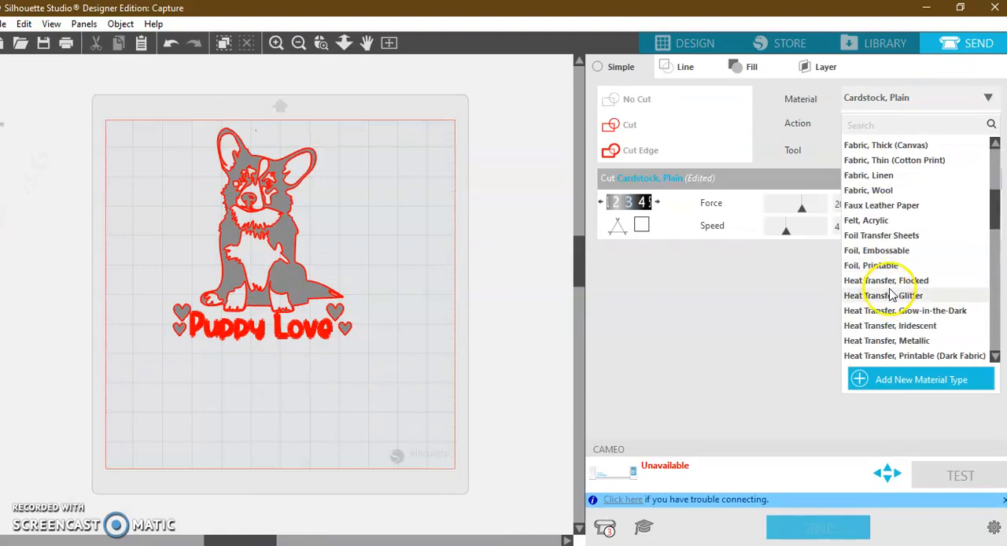
scroll(919, 347, "down", 1)
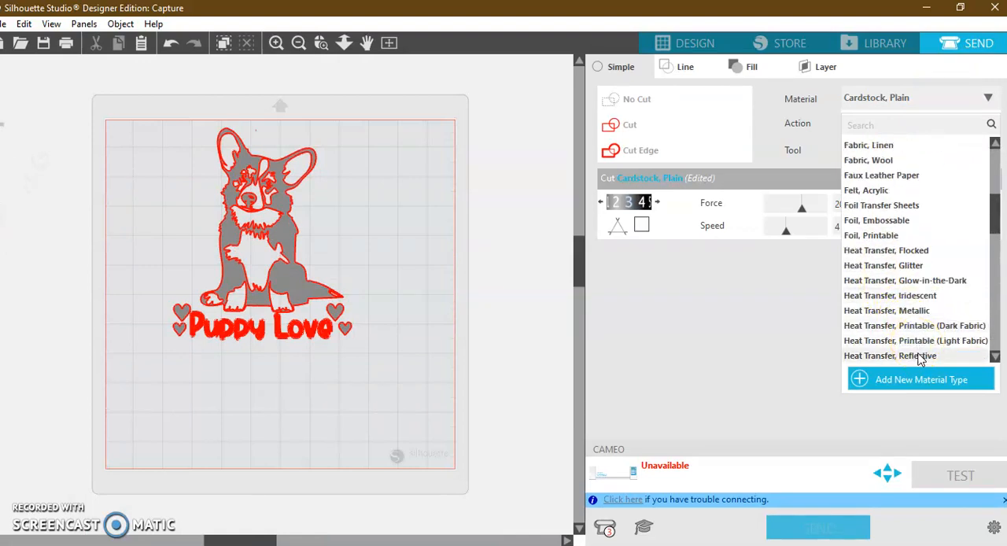
scroll(918, 352, "down", 1)
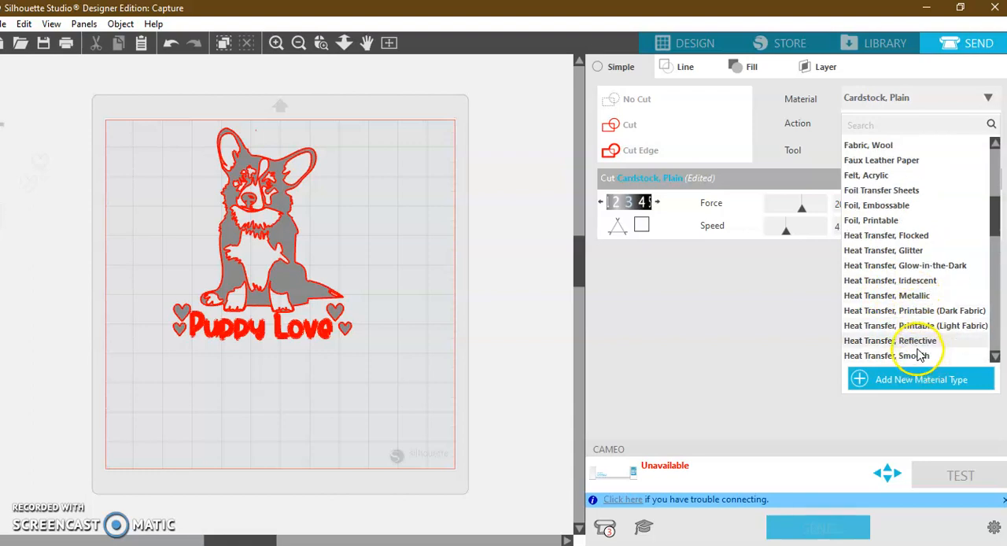
left_click(917, 356)
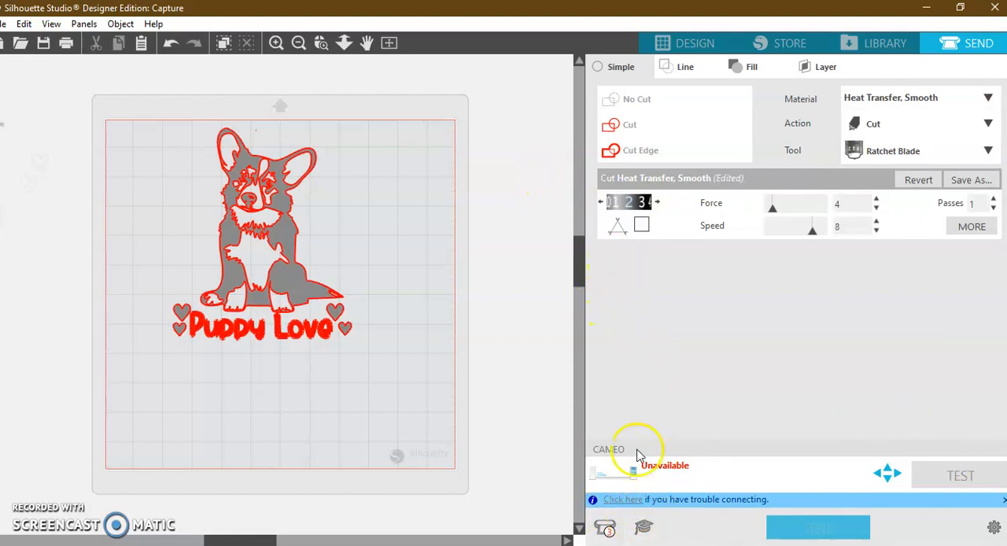
left_click(608, 534)
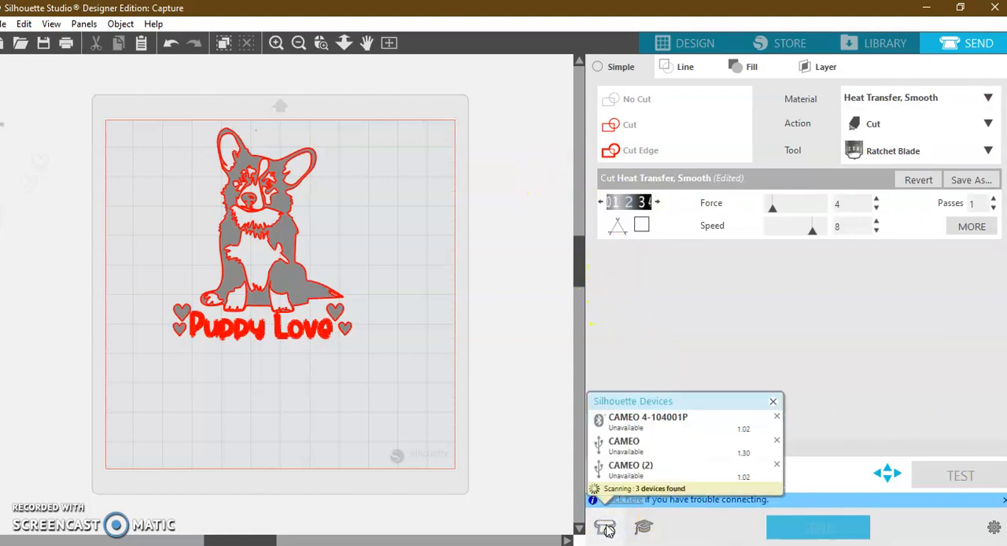
left_click(647, 412)
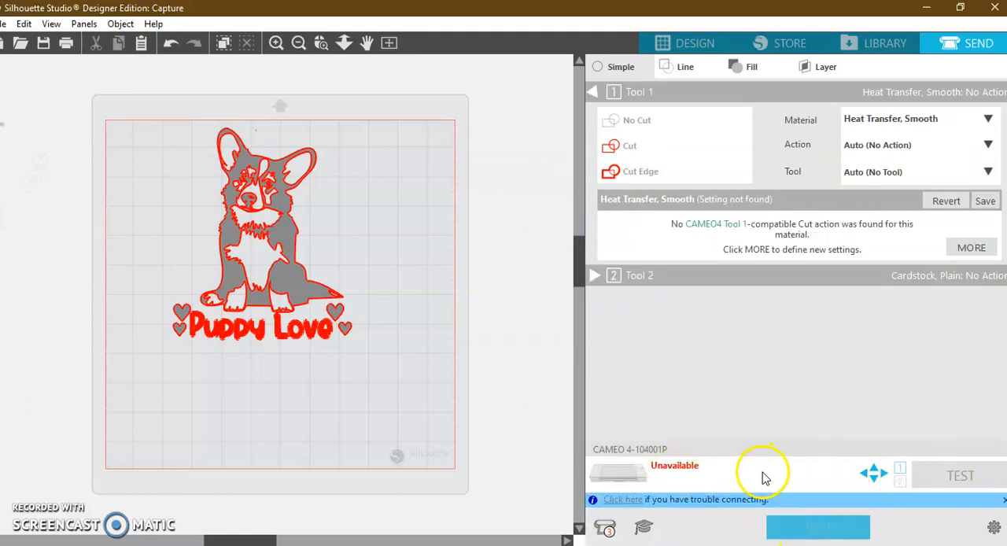
Return to the design view and flip the corgi, lettering and hearts horizontally as one selection.
left_click(687, 41)
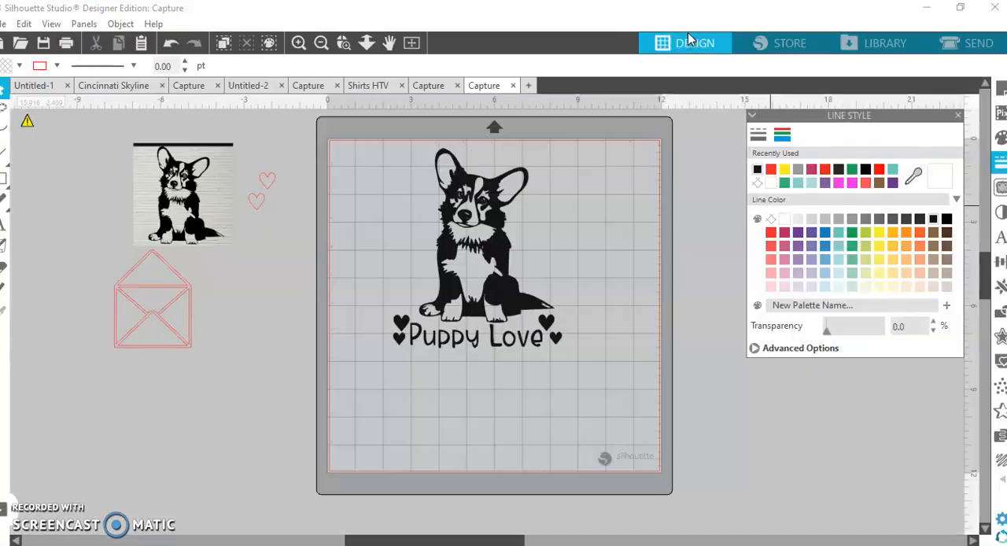
left_click_drag(617, 377, 361, 192)
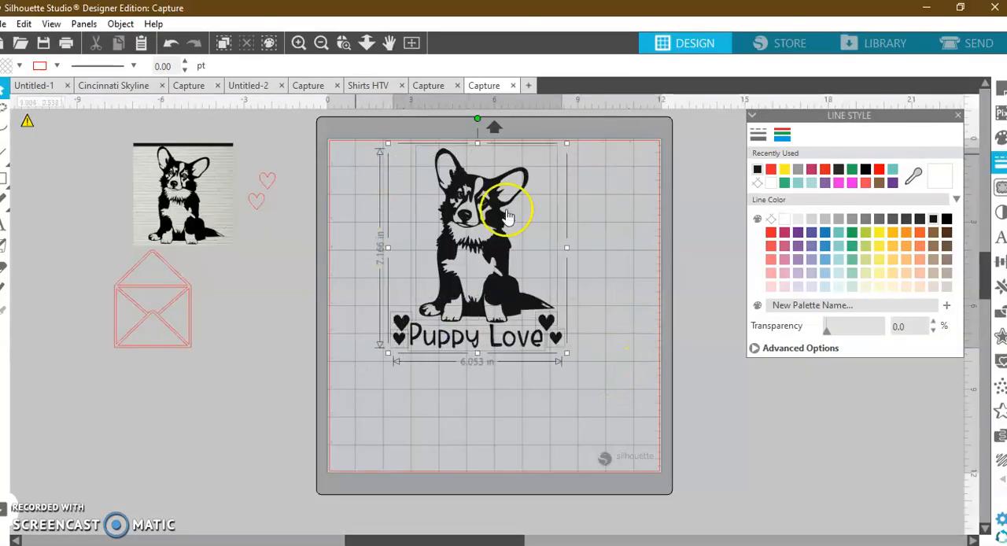
right_click(489, 226)
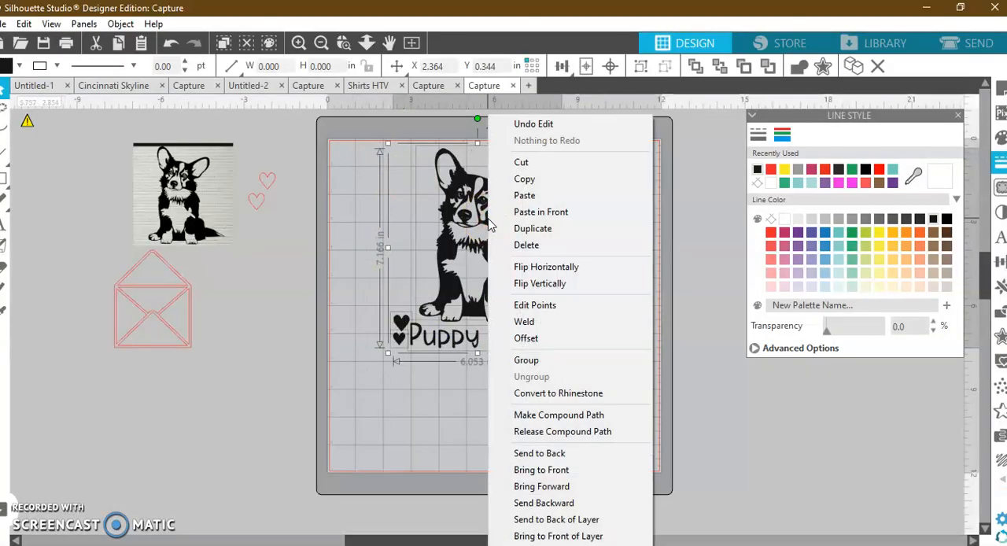
left_click(548, 269)
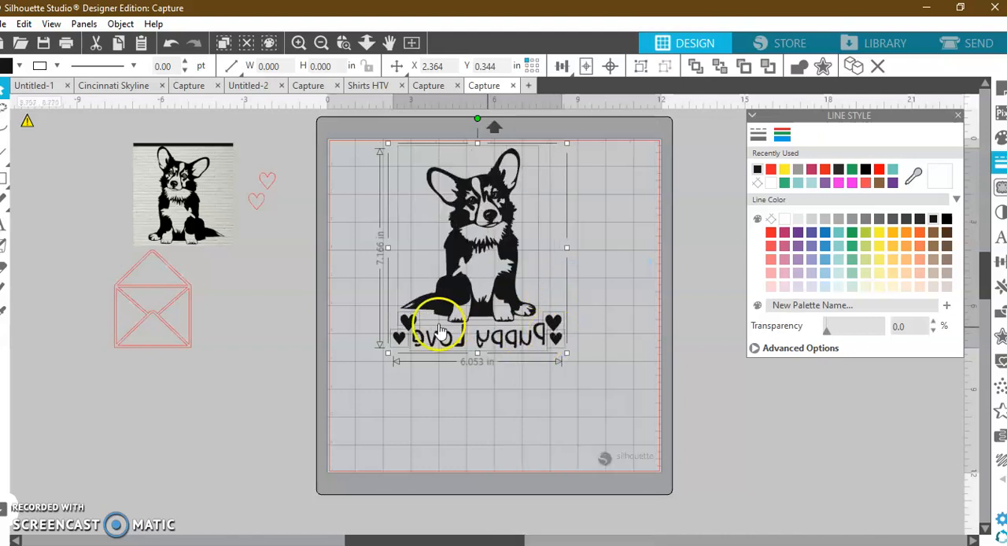